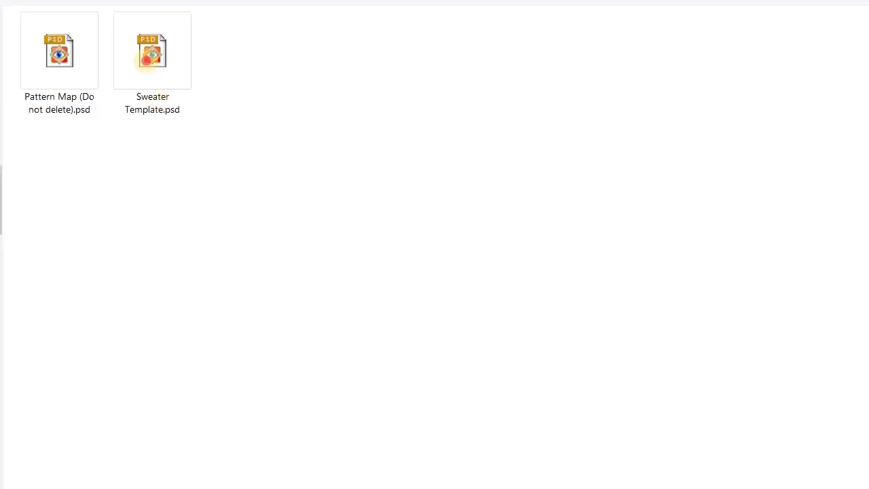
# Open Sweater Template.psd and the contents of its REPLACE smart object
pyautogui.click(152, 57)
pyautogui.doubleClick(152, 57)
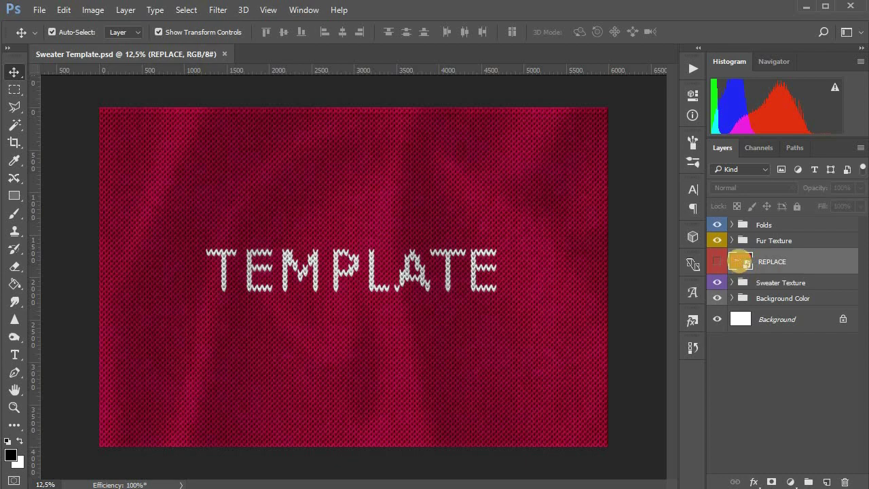
pyautogui.doubleClick(738, 261)
# Paste the chevron pattern on the INSERT BACKGROUND layer, hide the Replace Text layer and stretch the pattern over the whole canvas
pyautogui.click(779, 334)
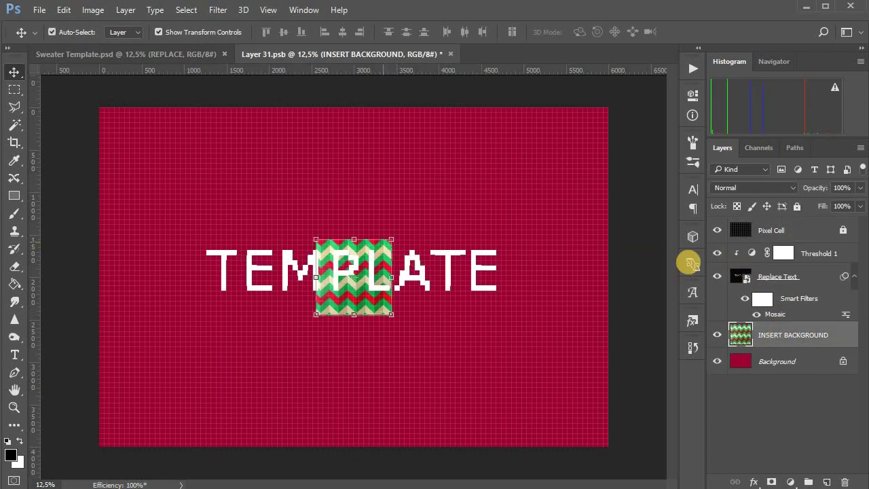
pyautogui.click(717, 276)
pyautogui.moveTo(367, 270); pyautogui.dragTo(151, 140)
pyautogui.moveTo(180, 185); pyautogui.dragTo(605, 442)
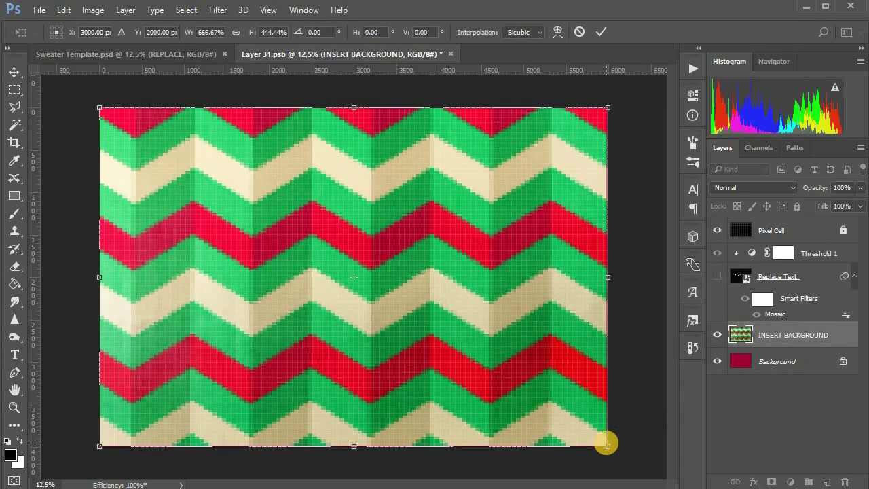
pyautogui.press('Return')
# Darken the chevron pattern with a Levels adjustment, setting the midtone input level to 0.53
pyautogui.hotkey('ctrl', 'l')
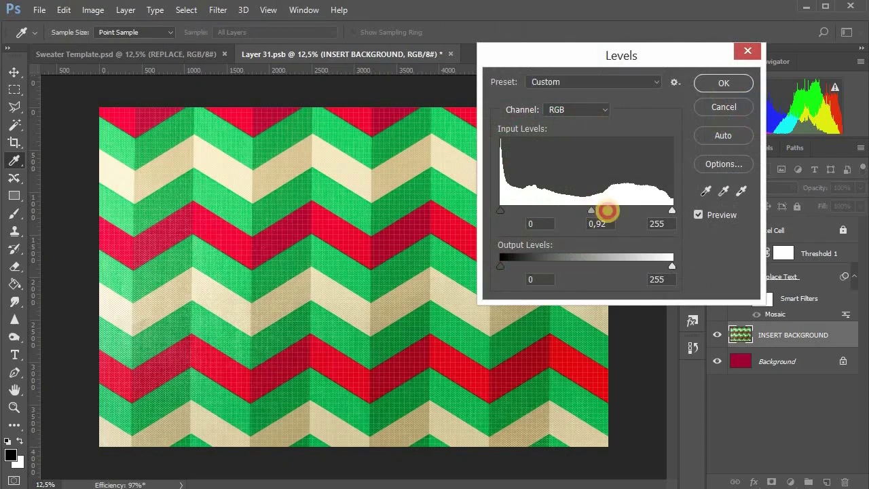
pyautogui.moveTo(607, 211)
pyautogui.mouseDown()
pyautogui.moveTo(625, 210)
pyautogui.moveTo(617, 210)
pyautogui.mouseUp()
pyautogui.click(712, 88)
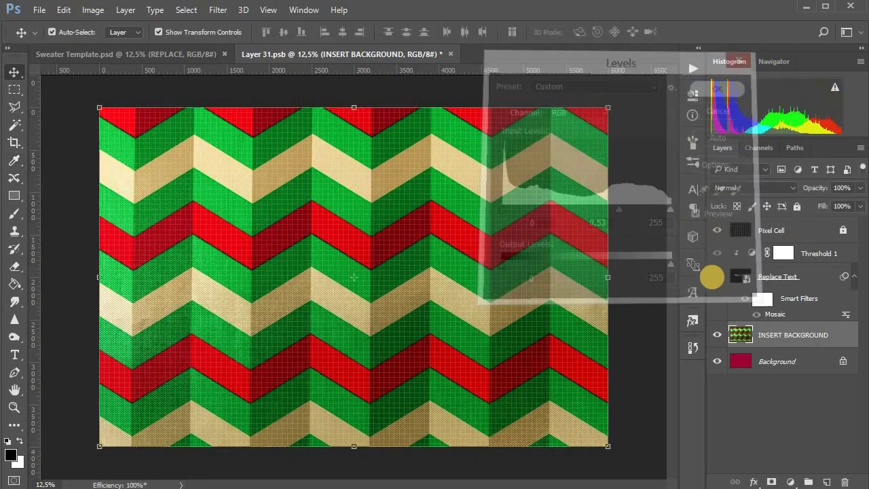
# Show the Replace Text layer again and save Layer 31.psb
pyautogui.click(716, 277)
pyautogui.hotkey('ctrl', 's')
pyautogui.scroll(2, 353, 277)
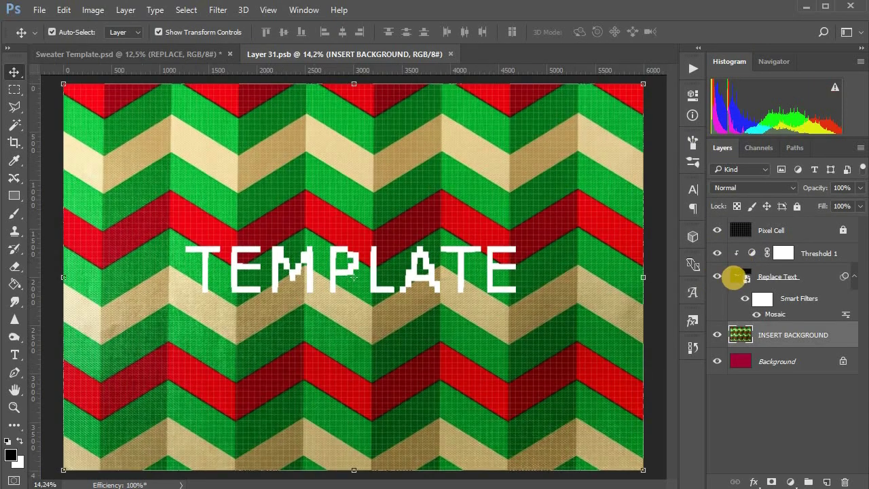
# Open the Replace Text smart object and replace the word TEMPLATE with "Merry Christmas" on two lines
pyautogui.doubleClick(733, 277)
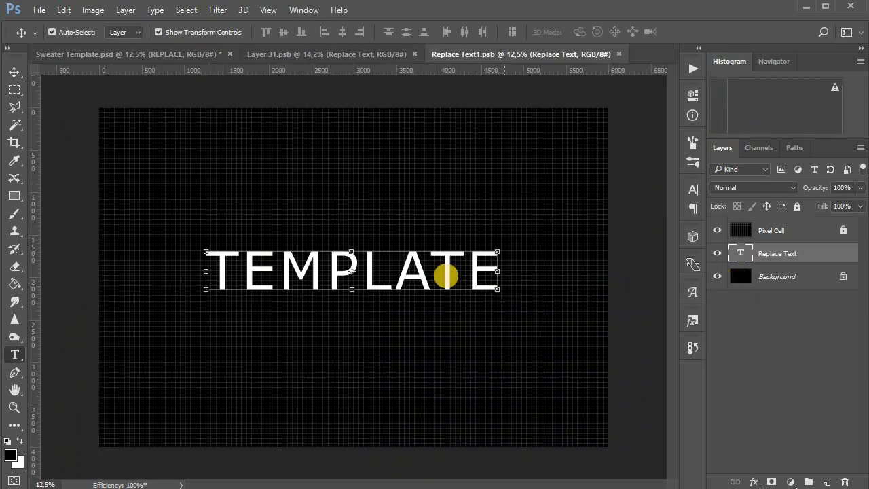
pyautogui.doubleClick(446, 275)
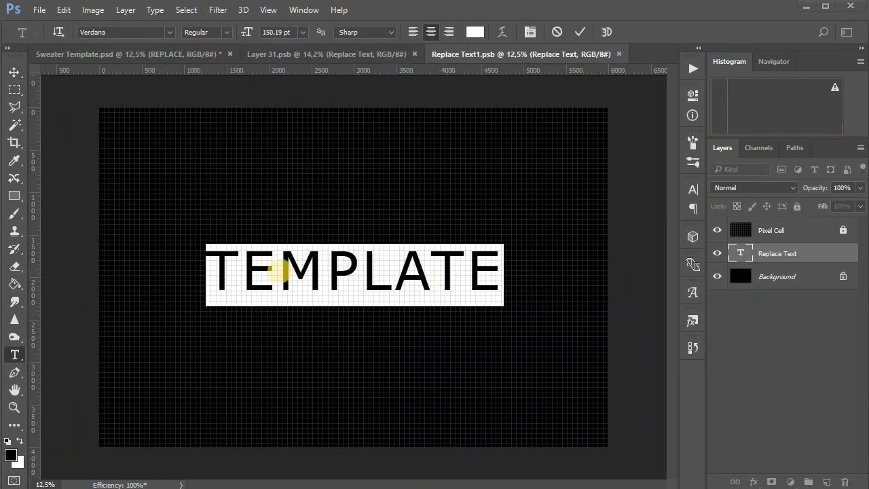
pyautogui.write('M')
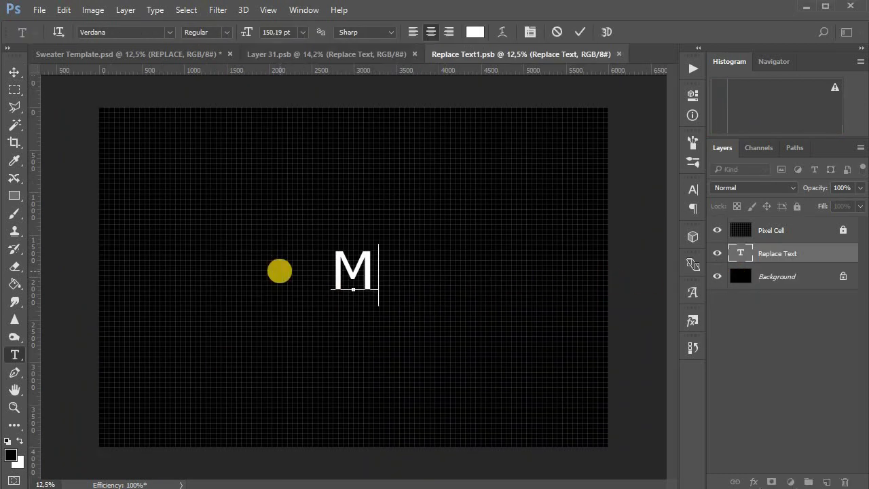
pyautogui.write('erry Christmas')
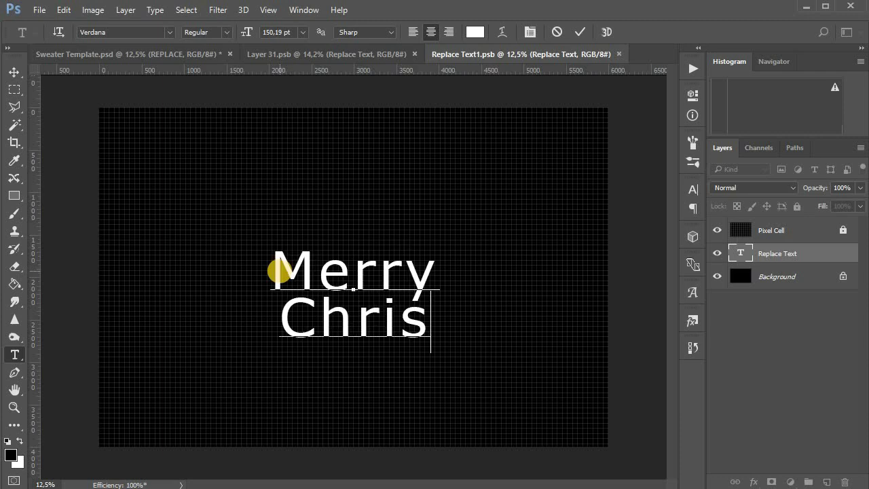
# Set the font of the whole Merry Christmas text to Amulhed Demo
pyautogui.hotkey('ctrl', 'a')
pyautogui.click(170, 29)
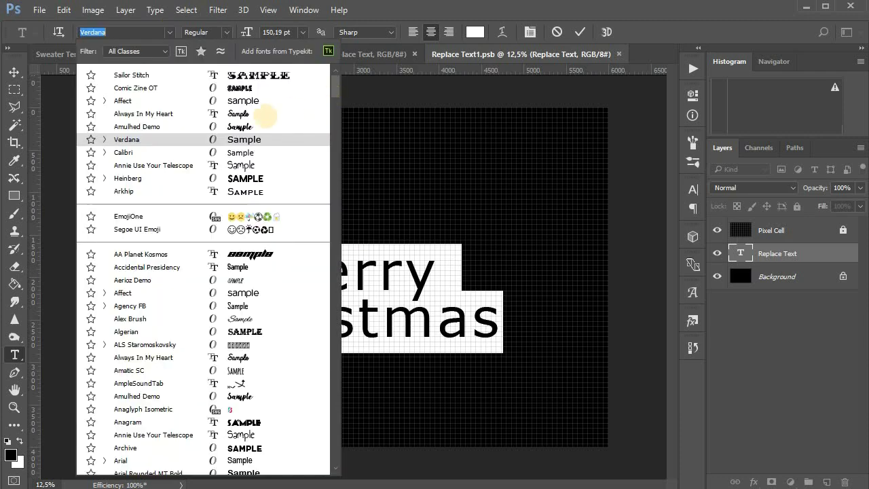
pyautogui.click(245, 127)
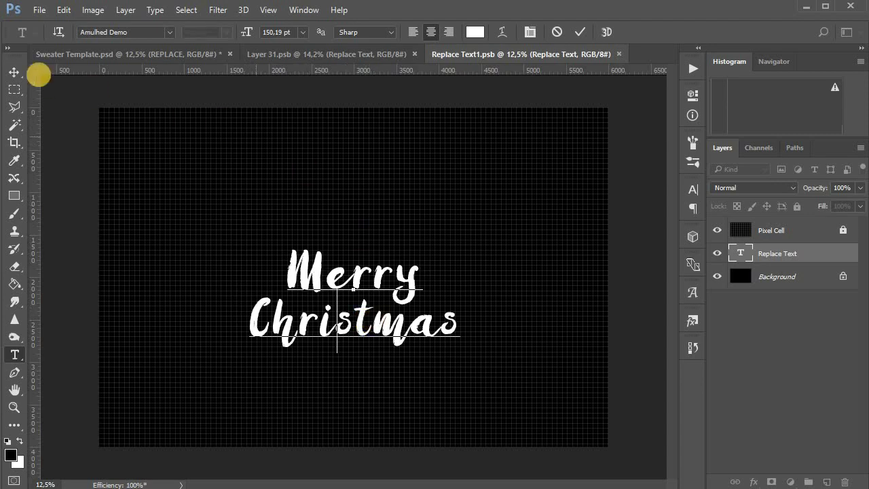
# Enlarge the Merry Christmas text to about 198% around the canvas centre, and save and close the text document
pyautogui.click(13, 72)
pyautogui.moveTo(457, 246); pyautogui.dragTo(554, 158)
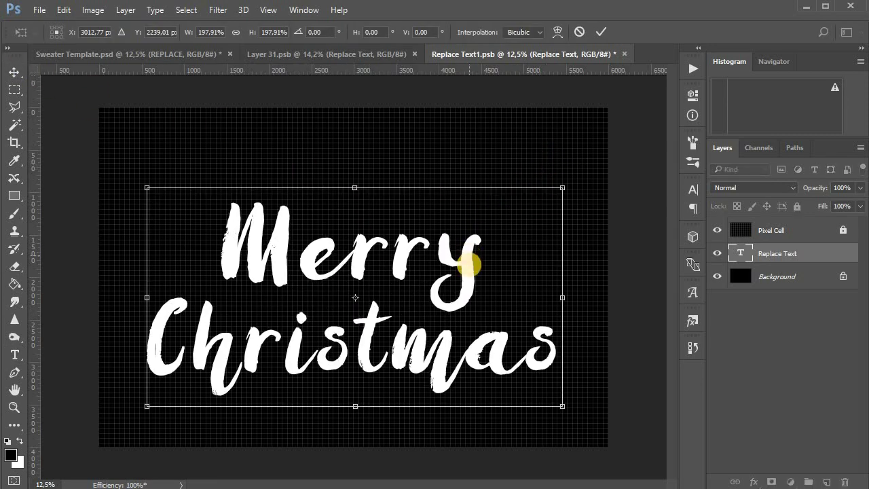
pyautogui.moveTo(472, 265); pyautogui.dragTo(475, 238)
pyautogui.press('Return')
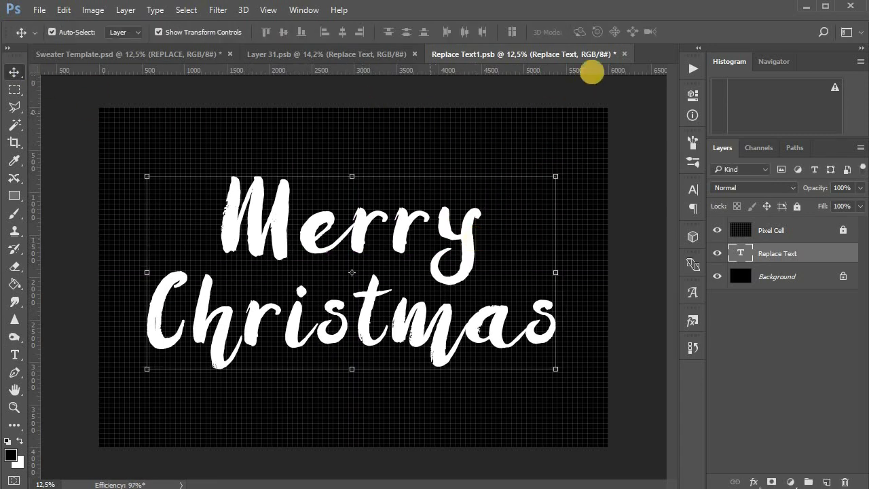
pyautogui.click(624, 54)
pyautogui.click(406, 145)
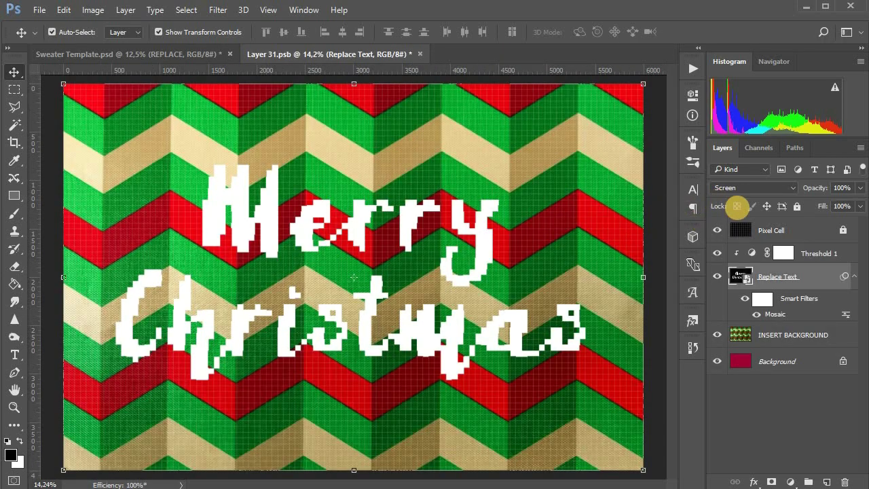
# Set the Threshold 1 adjustment's level to 114, and save and close Layer 31.psb
pyautogui.click(750, 253)
pyautogui.doubleClick(751, 253)
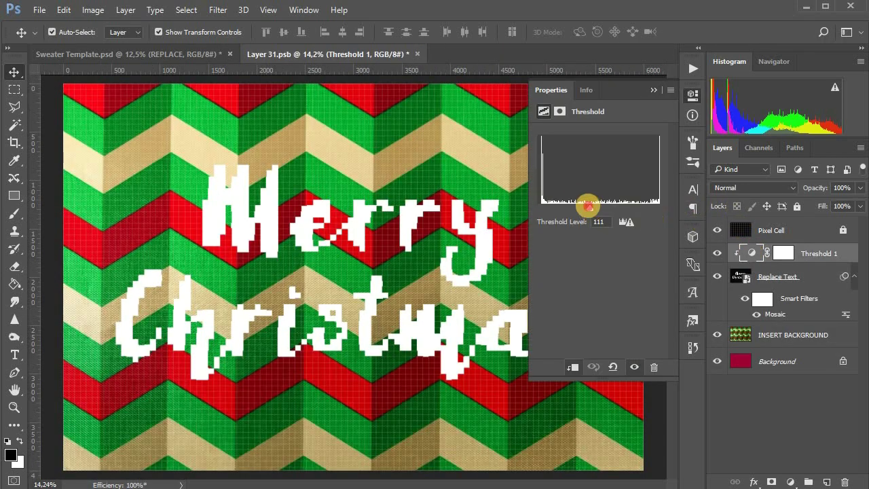
pyautogui.moveTo(586, 204)
pyautogui.mouseDown()
pyautogui.moveTo(601, 204)
pyautogui.moveTo(589, 205)
pyautogui.mouseUp()
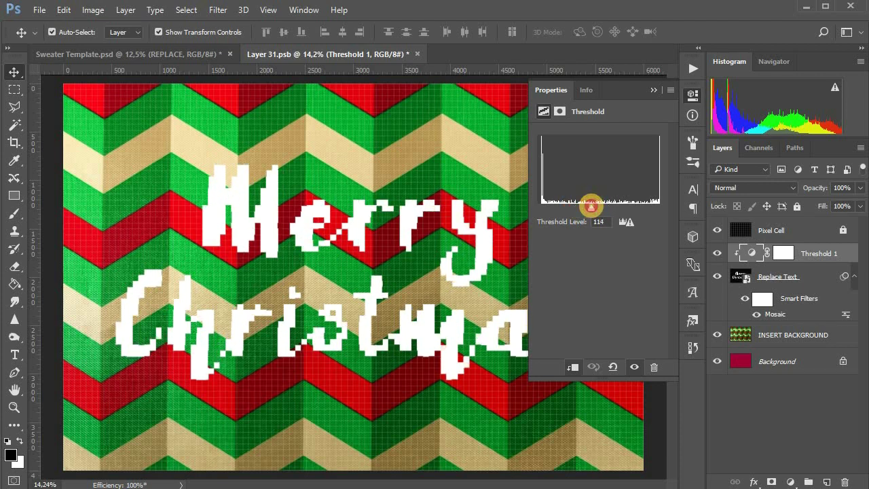
pyautogui.click(653, 91)
pyautogui.click(418, 53)
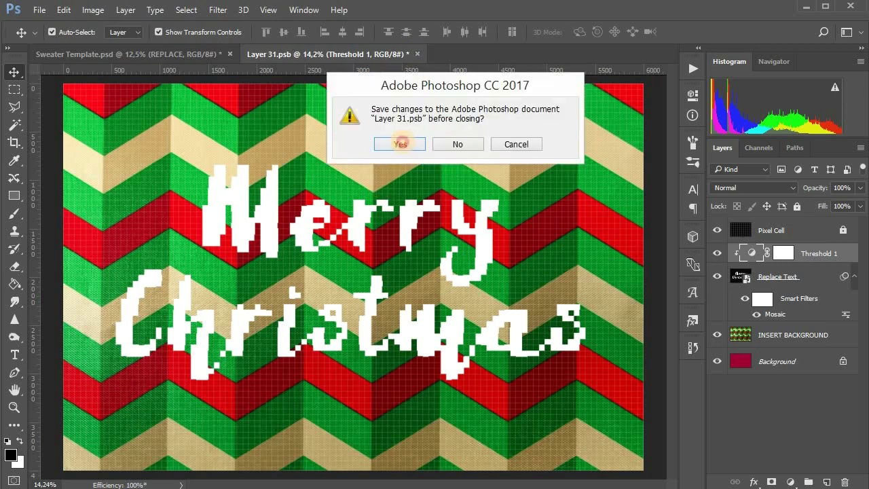
pyautogui.click(401, 142)
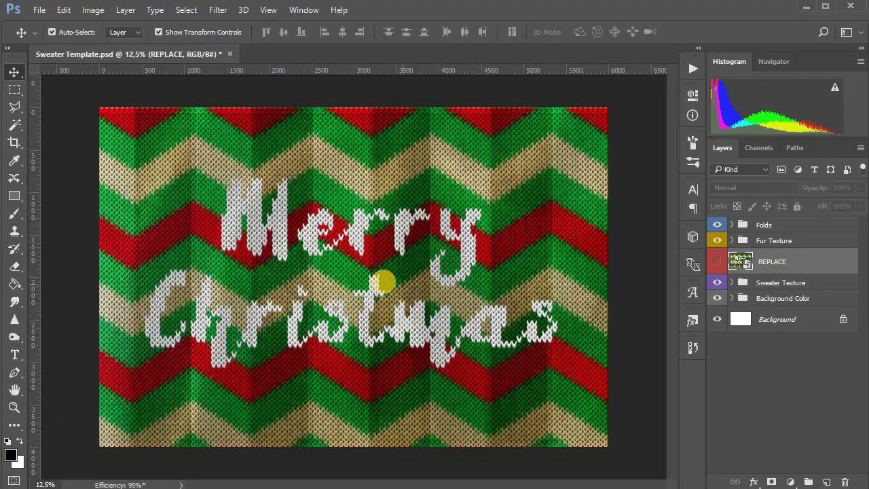
# Examine the knitted stitches of the lettering and background at up to 100% magnification
pyautogui.press('z')
pyautogui.rightClick(367, 322)
pyautogui.click(407, 356)
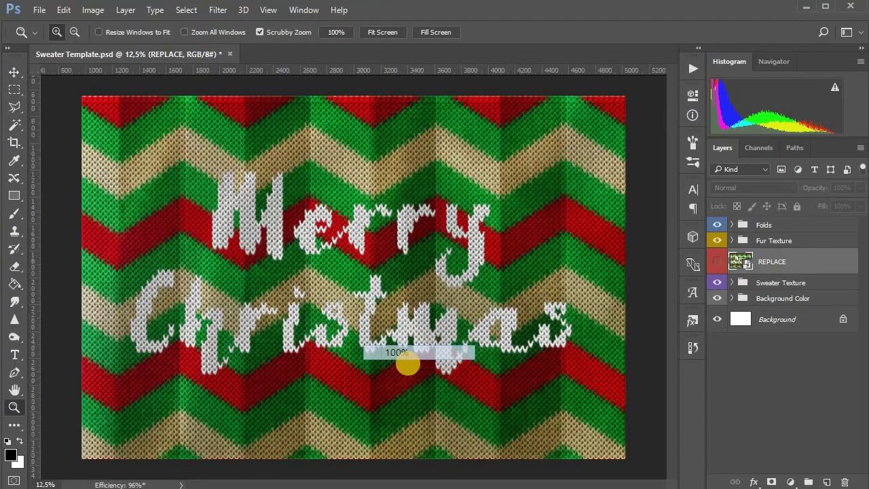
pyautogui.moveTo(515, 390); pyautogui.dragTo(234, 95)
pyautogui.moveTo(491, 279); pyautogui.dragTo(146, 101)
pyautogui.moveTo(441, 340); pyautogui.dragTo(321, 389)
pyautogui.moveTo(475, 291); pyautogui.dragTo(339, 326)
pyautogui.scroll(2, 406, 241)
pyautogui.scroll(2, 405, 241)
pyautogui.rightClick(398, 173)
pyautogui.click(415, 194)
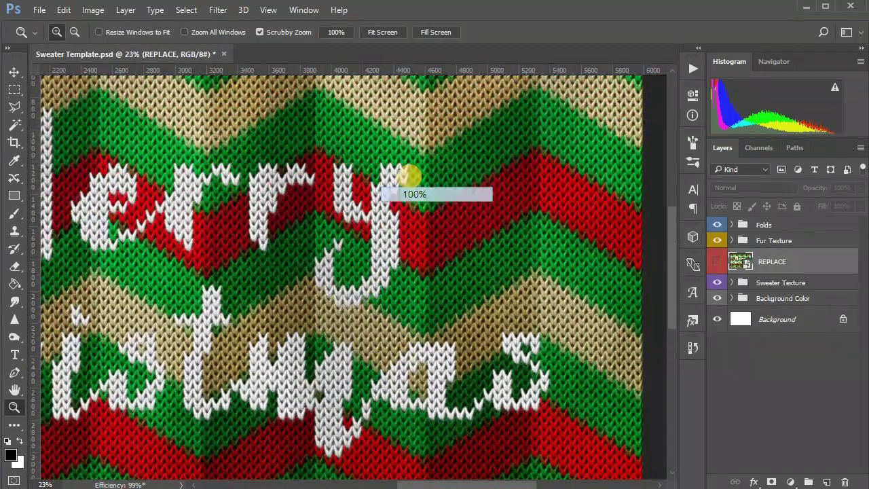
pyautogui.moveTo(412, 153); pyautogui.dragTo(342, 333)
pyautogui.moveTo(407, 98); pyautogui.dragTo(383, 341)
# Compare the artwork with and without the Fur Texture group, and hide the Folds group
pyautogui.click(717, 224)
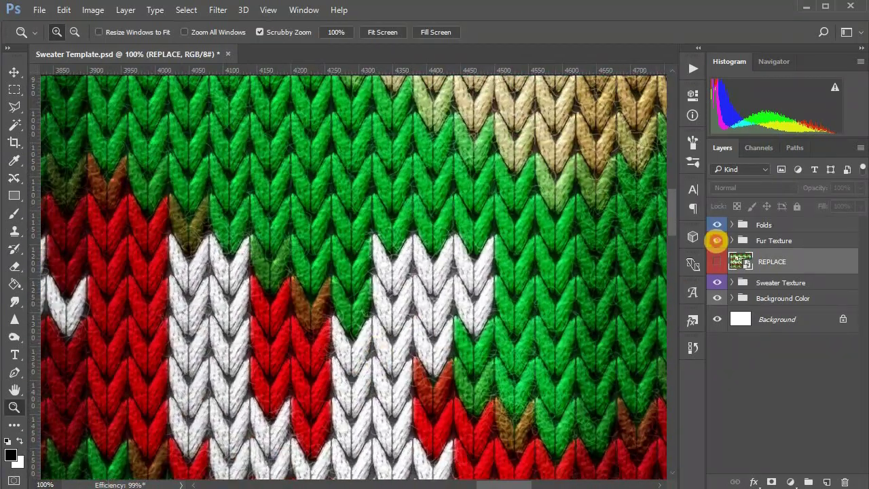
pyautogui.click(716, 240)
pyautogui.click(716, 240)
pyautogui.hotkey('ctrl', '0')
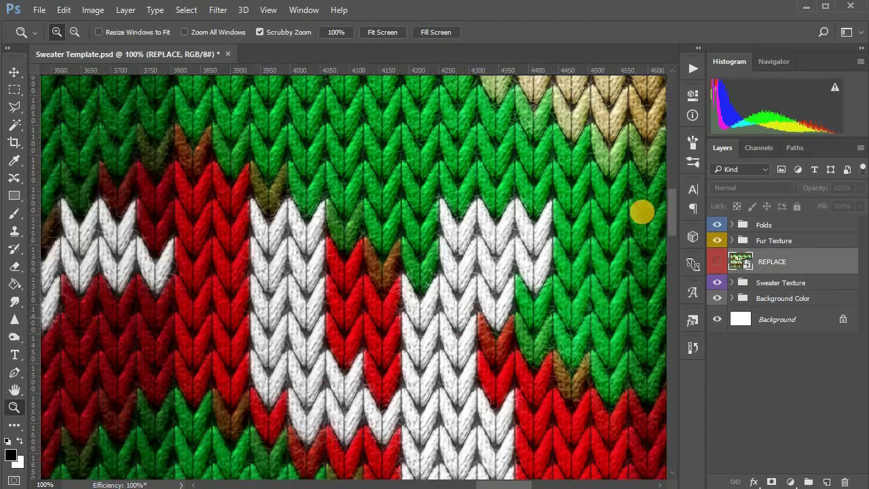
pyautogui.hotkey('ctrl', '0')
pyautogui.click(717, 224)
pyautogui.click(717, 224)
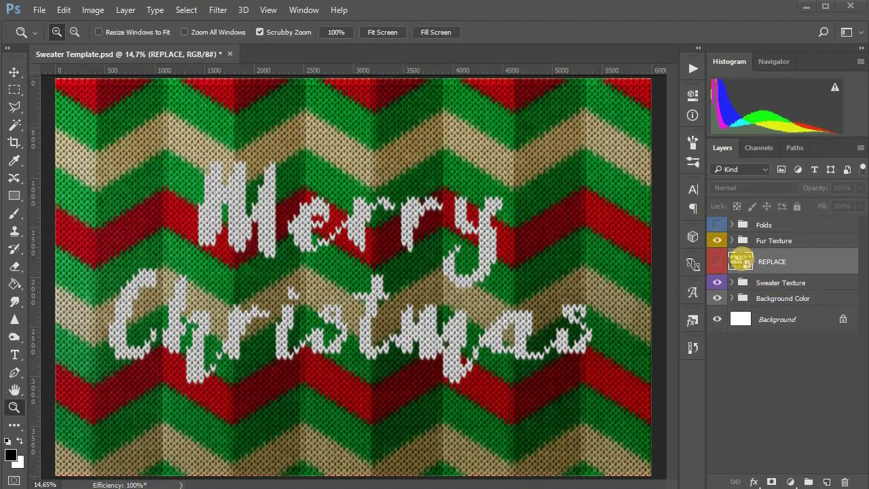
# Clear the chevron pattern from the INSERT BACKGROUND layer inside the REPLACE smart object and hide the Replace Text layer
pyautogui.doubleClick(740, 260)
pyautogui.click(737, 335)
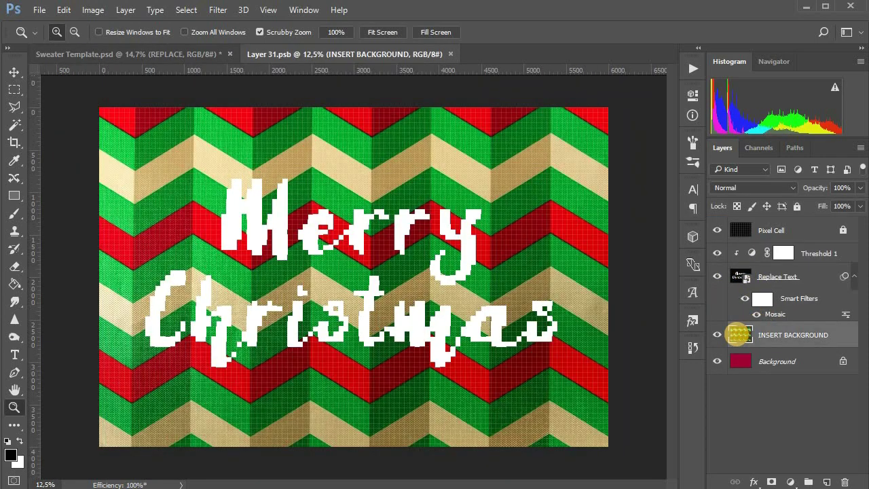
pyautogui.hotkey('ctrl', 'a')
pyautogui.press('Delete')
pyautogui.hotkey('ctrl', 'd')
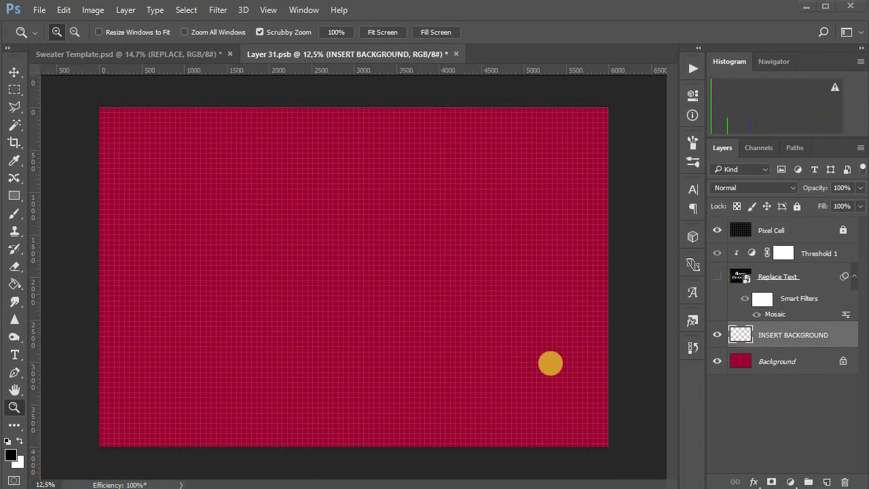
# Paste the pixel Christmas tree image on the INSERT BACKGROUND layer and align it with the canvas's upper-left corner
pyautogui.hotkey('ctrl', 'v')
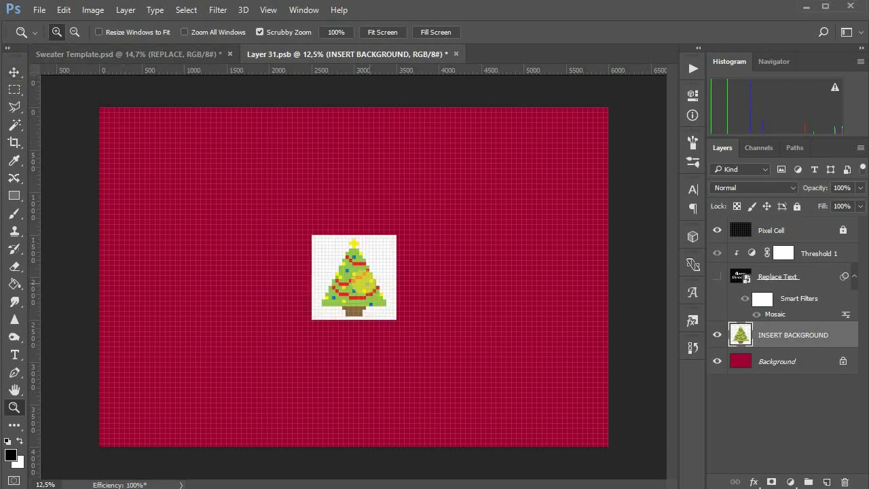
pyautogui.press('v')
pyautogui.moveTo(355, 278); pyautogui.dragTo(239, 328)
pyautogui.scroll(6, 241, 332)
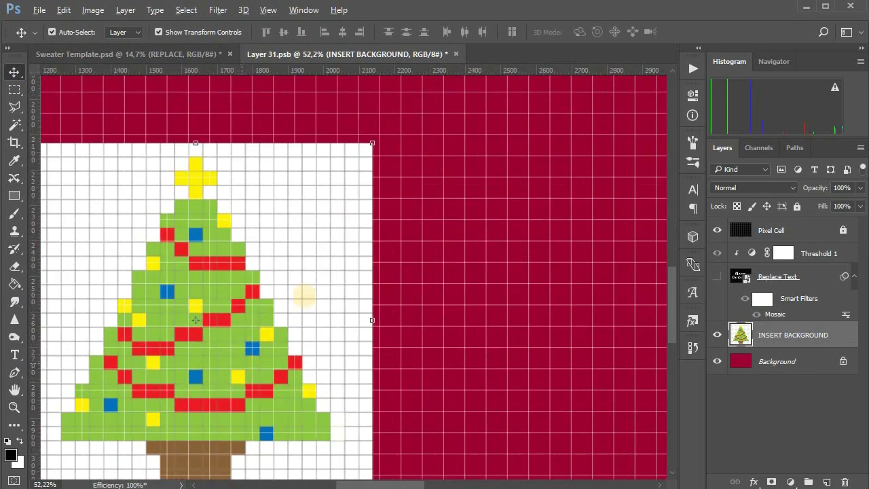
pyautogui.scroll(-4, 359, 212)
pyautogui.moveTo(360, 241); pyautogui.dragTo(231, 297)
pyautogui.scroll(-2, 187, 324)
pyautogui.moveTo(186, 323); pyautogui.dragTo(137, 93)
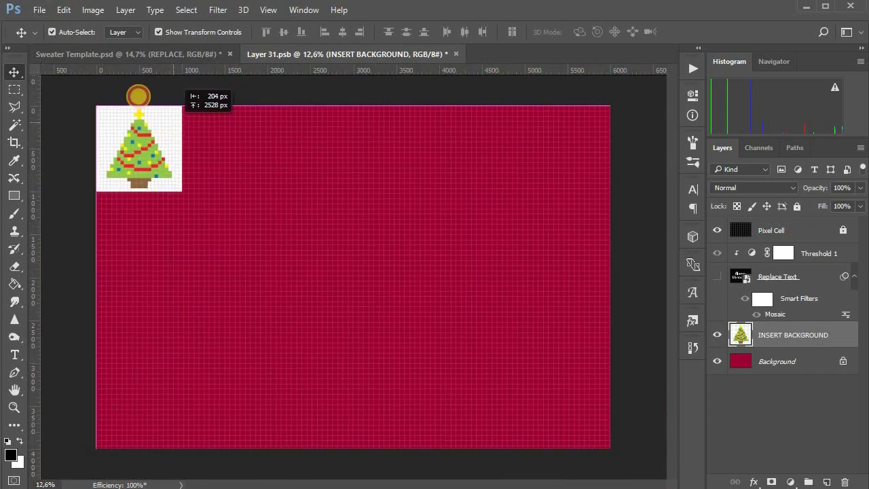
# Scale the tree image to about 1500 px wide so its pixels match the grid cells
pyautogui.scroll(2, 80, 136)
pyautogui.scroll(4, 80, 136)
pyautogui.moveTo(363, 368); pyautogui.dragTo(534, 422)
pyautogui.press('Return')
pyautogui.scroll(-3, 528, 350)
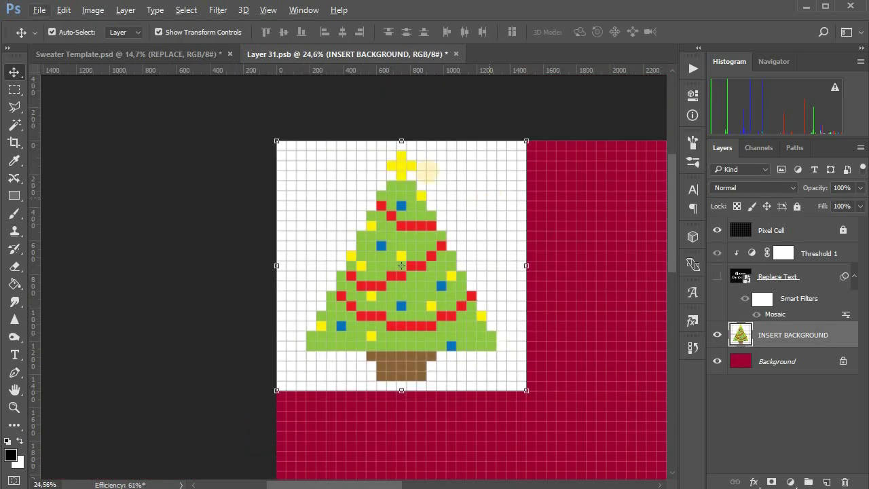
# Select the white area around the tree with the Quick Selection tool and delete it
pyautogui.moveTo(15, 124); pyautogui.dragTo(53, 127)
pyautogui.click(75, 118)
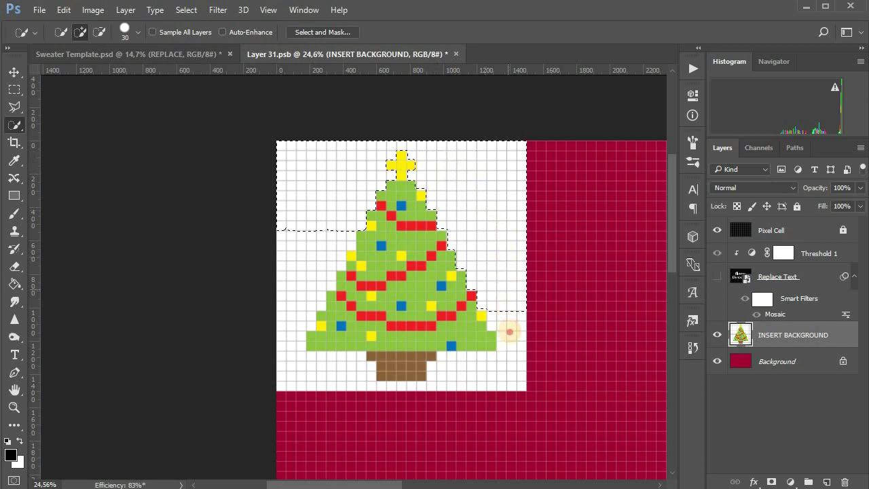
pyautogui.moveTo(509, 332)
pyautogui.mouseDown()
pyautogui.moveTo(511, 369)
pyautogui.moveTo(471, 379)
pyautogui.moveTo(406, 393)
pyautogui.moveTo(311, 377)
pyautogui.mouseUp()
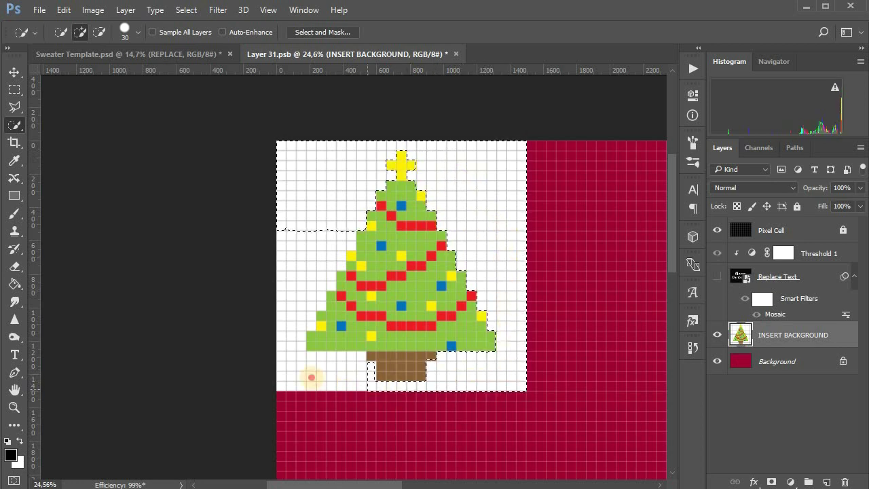
pyautogui.click(14, 68)
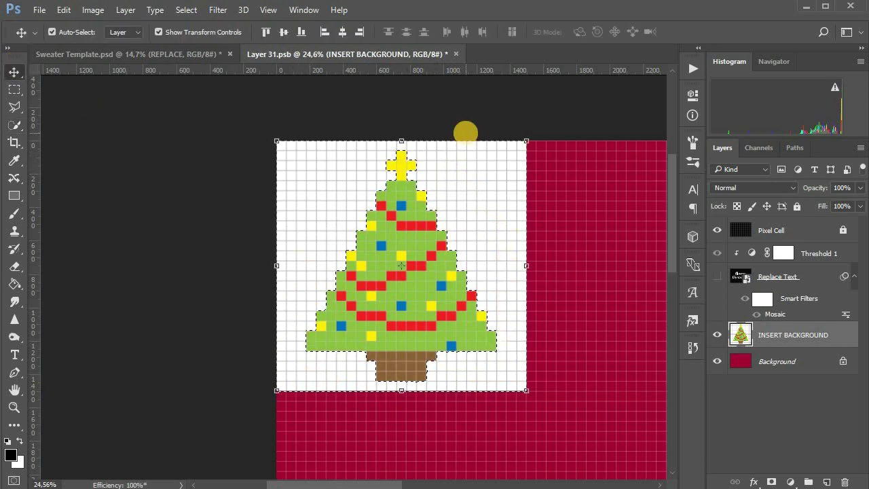
pyautogui.press('Delete')
pyautogui.hotkey('ctrl', 'd')
# Move the tree to the middle of the canvas, lining its pixels up with the grid
pyautogui.hotkey('ctrl', '-')
pyautogui.hotkey('ctrl', '-')
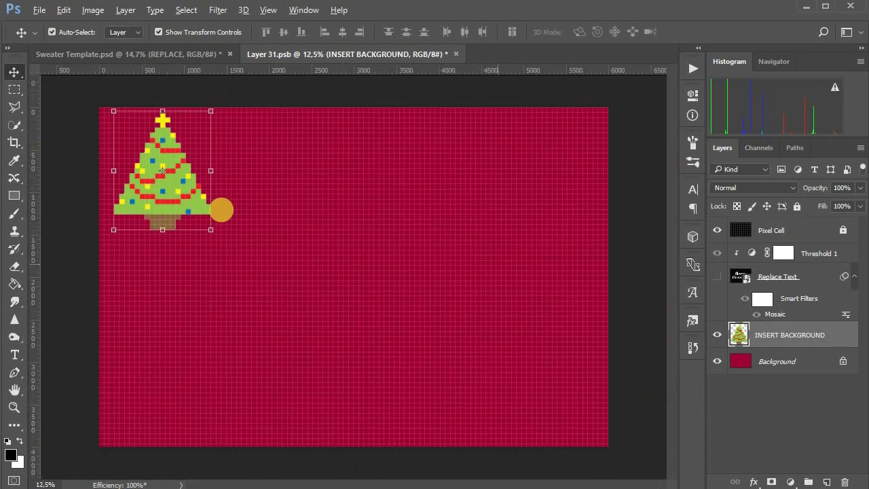
pyautogui.moveTo(185, 204); pyautogui.dragTo(385, 284)
pyautogui.scroll(17, 363, 319)
pyautogui.scroll(-5, 384, 284)
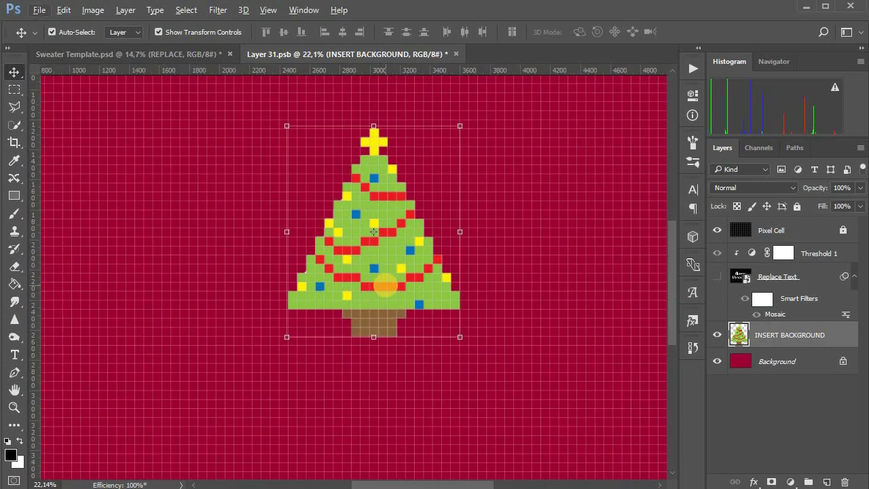
# Shift the crimson Background layer's hue slightly toward a purer dark red using Hue/Saturation
pyautogui.click(778, 359)
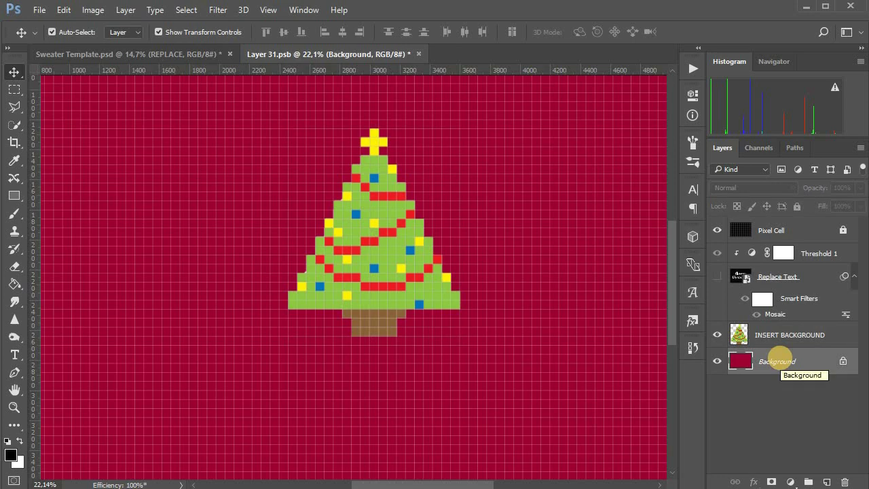
pyautogui.hotkey('ctrl', 'u')
pyautogui.moveTo(645, 168); pyautogui.dragTo(650, 169)
pyautogui.click(785, 101)
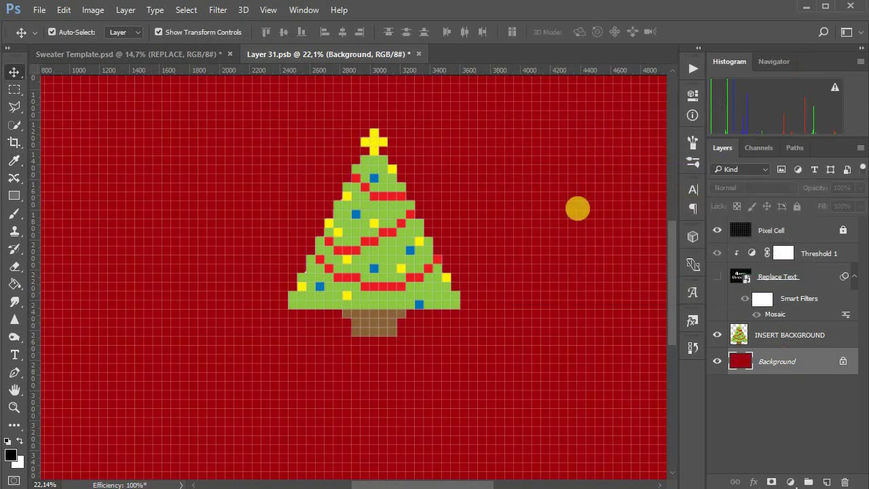
# Save and close Layer 31.psb so the sweater template takes on the tree design
pyautogui.click(420, 53)
pyautogui.click(408, 144)
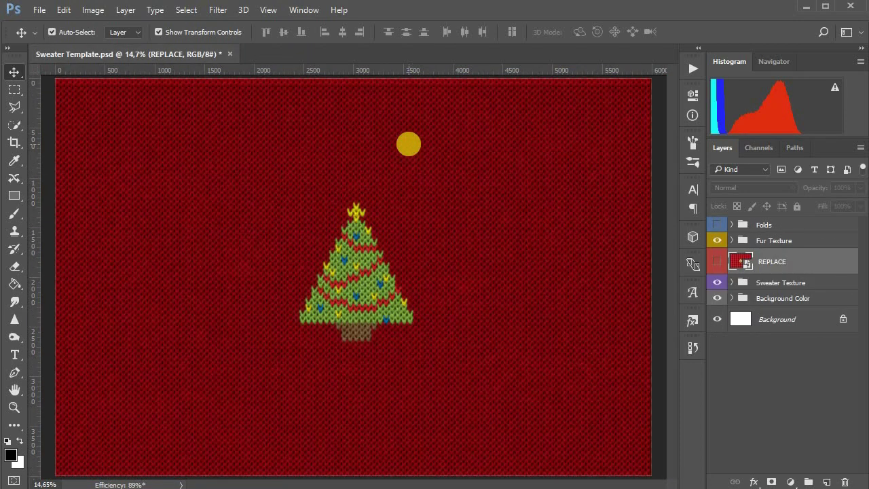
pyautogui.click(408, 144)
# Examine the knitted tree's stitches up close, from the yellow star down to the brown trunk
pyautogui.press('z')
pyautogui.click(355, 290)
pyautogui.rightClick(355, 289)
pyautogui.click(379, 312)
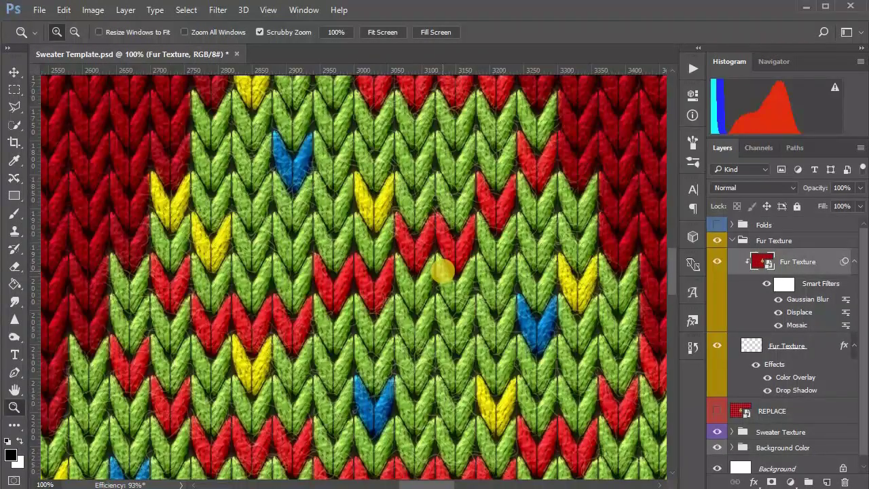
pyautogui.scroll(-11, 443, 271)
pyautogui.scroll(6, 418, 193)
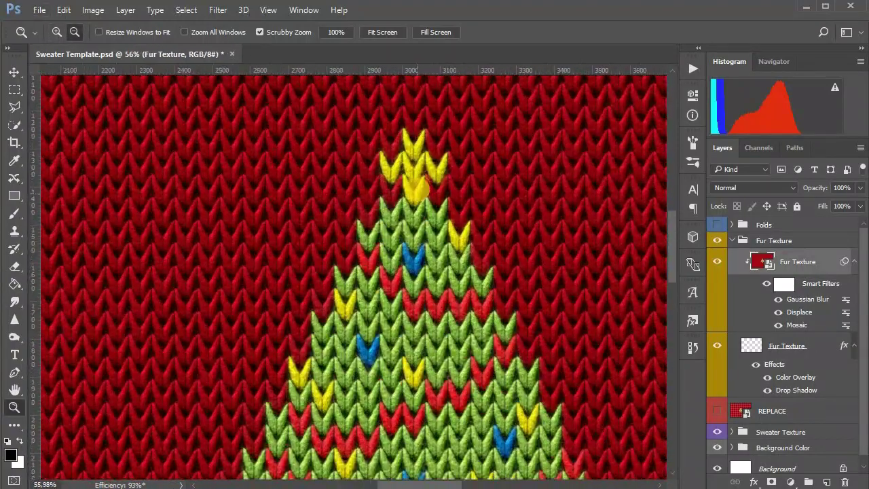
pyautogui.scroll(4, 417, 193)
pyautogui.scroll(-6, 424, 200)
pyautogui.moveTo(442, 355); pyautogui.dragTo(414, 217)
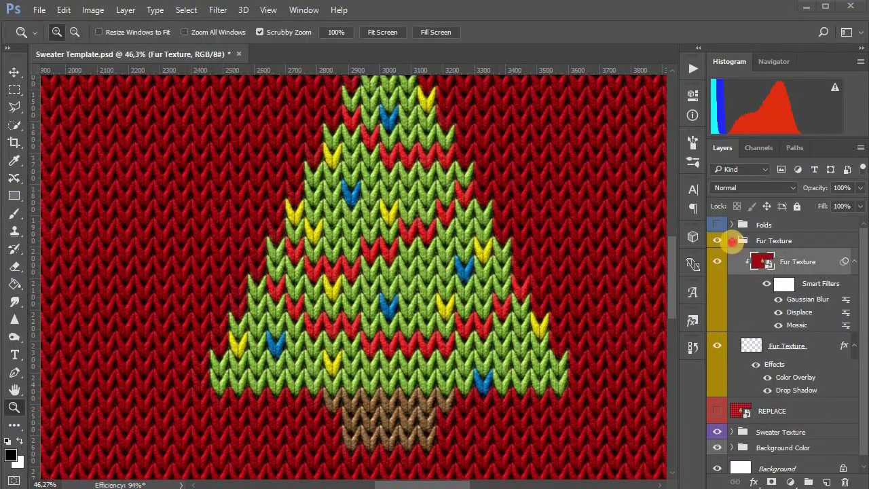
# Open the REPLACE smart object and clear the tree from the INSERT BACKGROUND layer
pyautogui.click(732, 240)
pyautogui.doubleClick(742, 258)
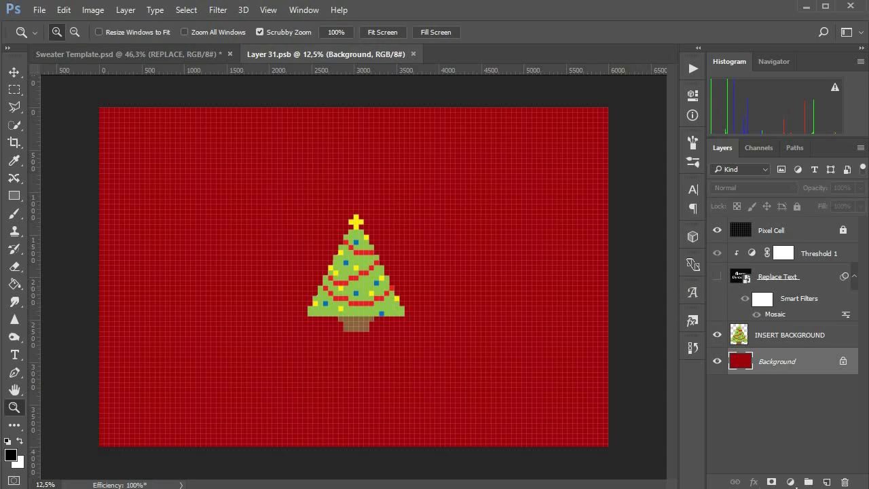
pyautogui.hotkey('ctrl', 'Tab')
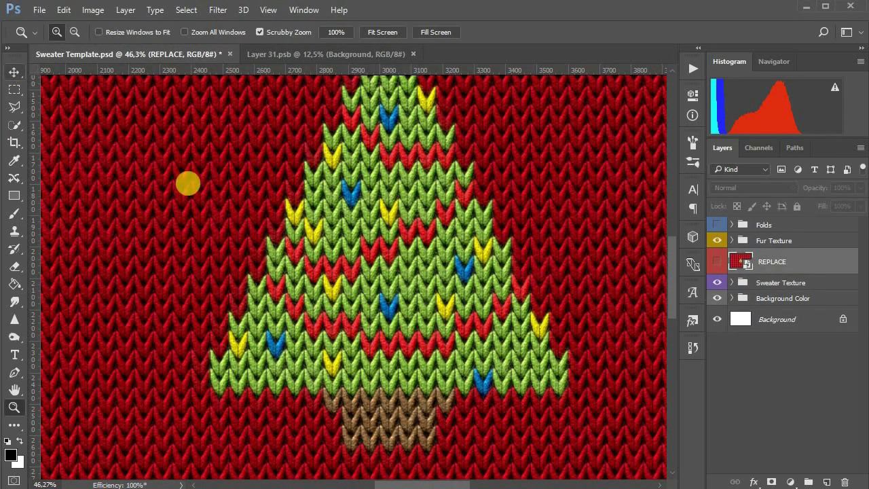
pyautogui.hotkey('ctrl', '0')
pyautogui.doubleClick(740, 262)
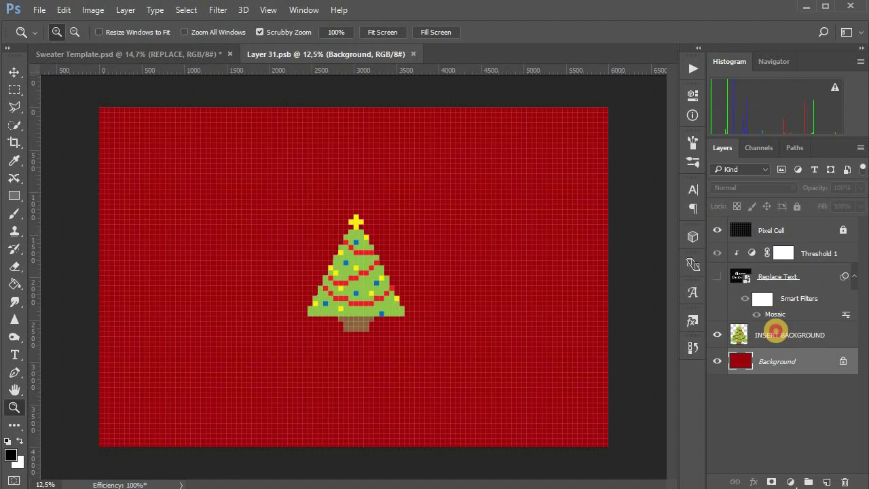
pyautogui.click(775, 331)
pyautogui.hotkey('ctrl', 'a')
pyautogui.press('Delete')
pyautogui.hotkey('ctrl', 'd')
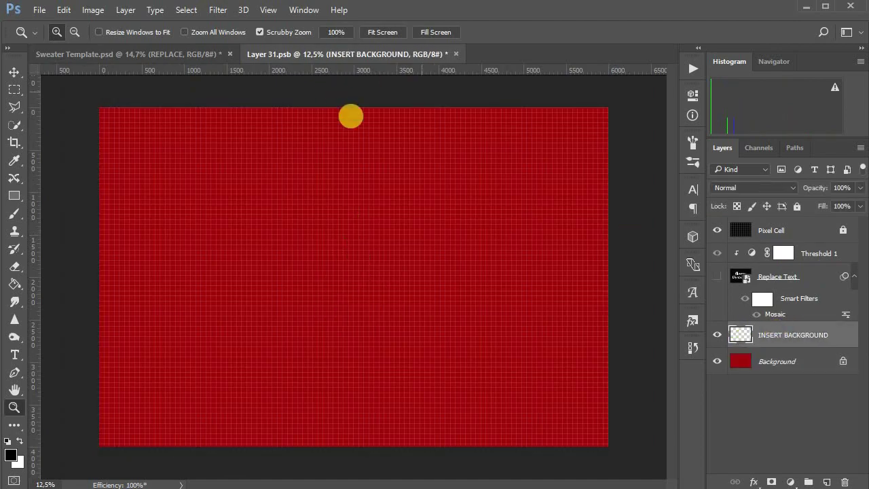
# Paste the pixel bunny image on the INSERT BACKGROUND layer and enlarge it proportionally to about 4500 px wide
pyautogui.press('v')
pyautogui.scroll(5, 344, 282)
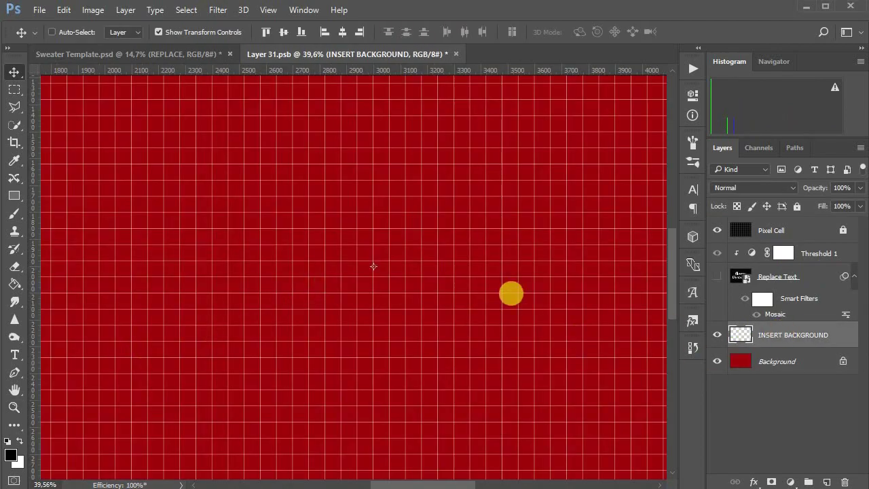
pyautogui.hotkey('ctrl', 'v')
pyautogui.moveTo(457, 183); pyautogui.dragTo(445, 246)
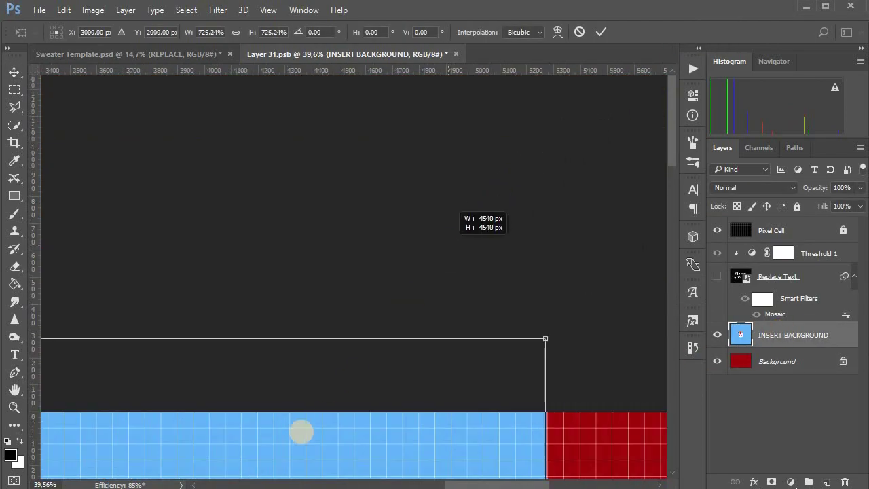
pyautogui.moveTo(106, 377); pyautogui.dragTo(392, 312)
pyautogui.press('Return')
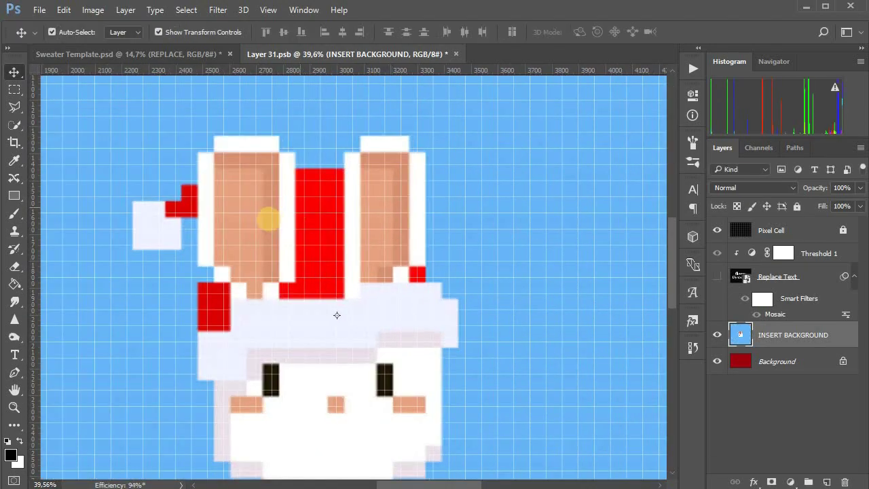
# Move the bunny image about 25 px left and 73 px up so its pixels line up with the grid
pyautogui.moveTo(274, 195); pyautogui.dragTo(266, 199)
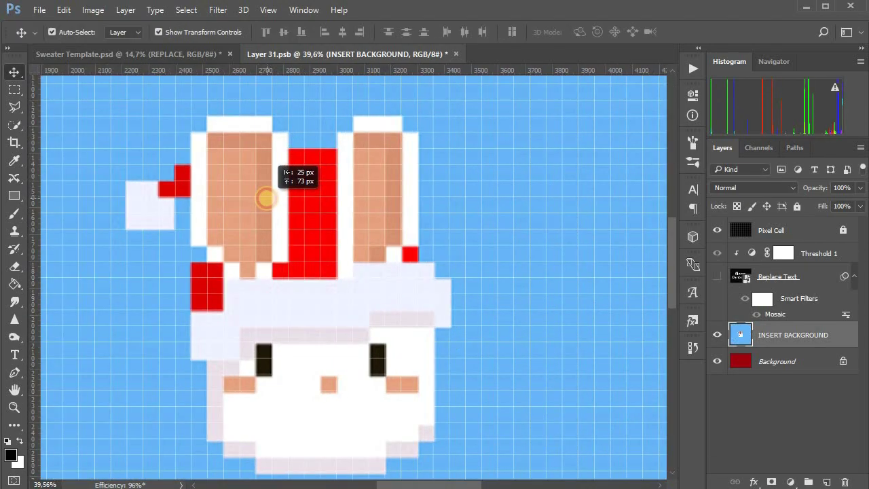
pyautogui.scroll(-2, 330, 271)
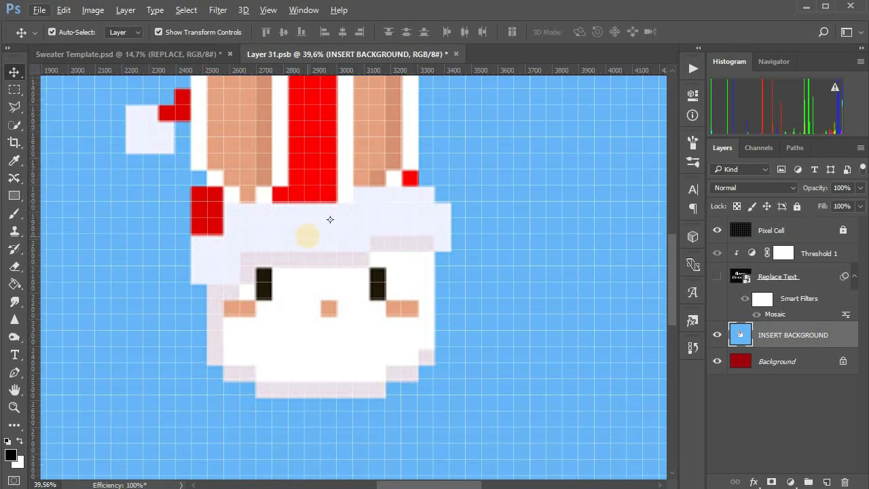
pyautogui.scroll(-6, 326, 224)
# Fine-tune the bunny image's height by stretching its lower edge until its pixel rows match the grid cells
pyautogui.click(319, 455)
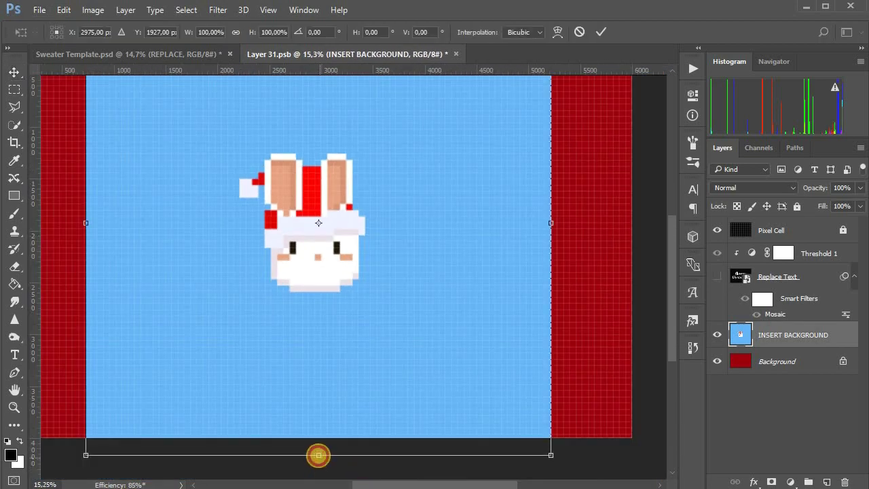
pyautogui.moveTo(319, 456); pyautogui.dragTo(318, 452)
pyautogui.scroll(5, 313, 306)
pyautogui.scroll(-3, 308, 289)
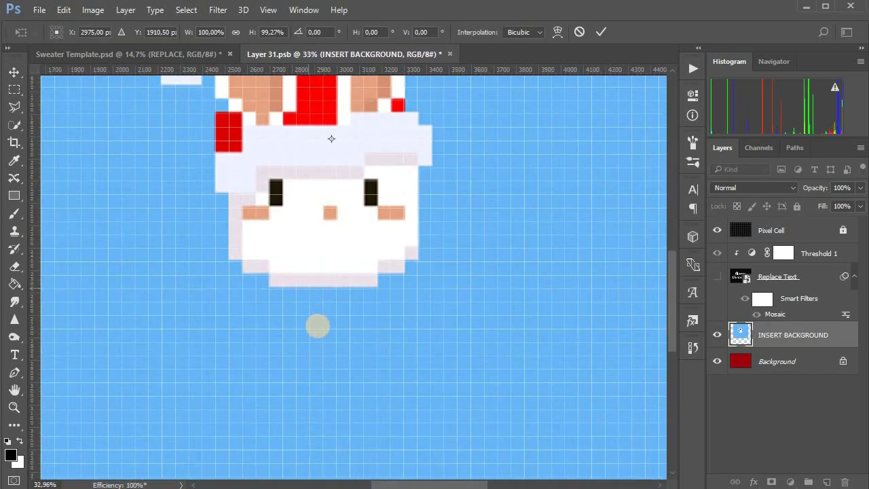
pyautogui.scroll(-5, 350, 343)
pyautogui.moveTo(366, 389); pyautogui.dragTo(366, 391)
pyautogui.press('Return')
pyautogui.scroll(-6, 382, 346)
pyautogui.scroll(1, 382, 346)
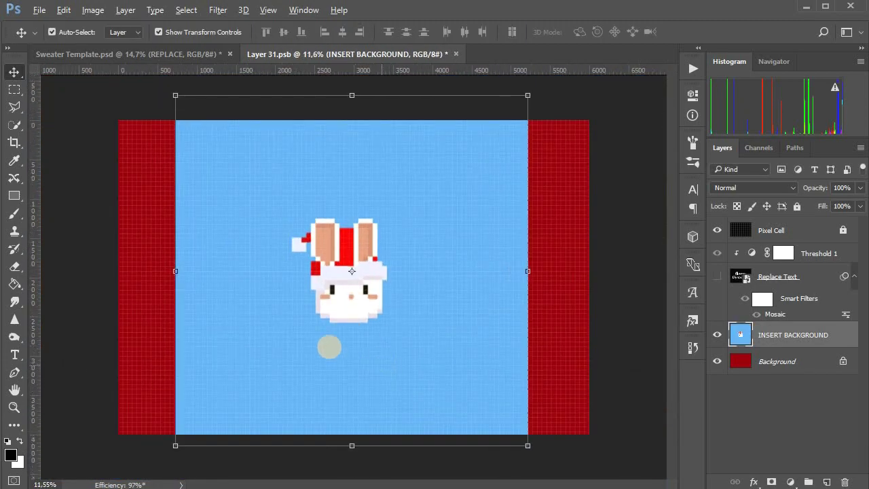
# Sample the light blue around the bunny and fill the Background layer with it using the Paint Bucket
pyautogui.click(15, 163)
pyautogui.click(237, 244)
pyautogui.click(618, 387)
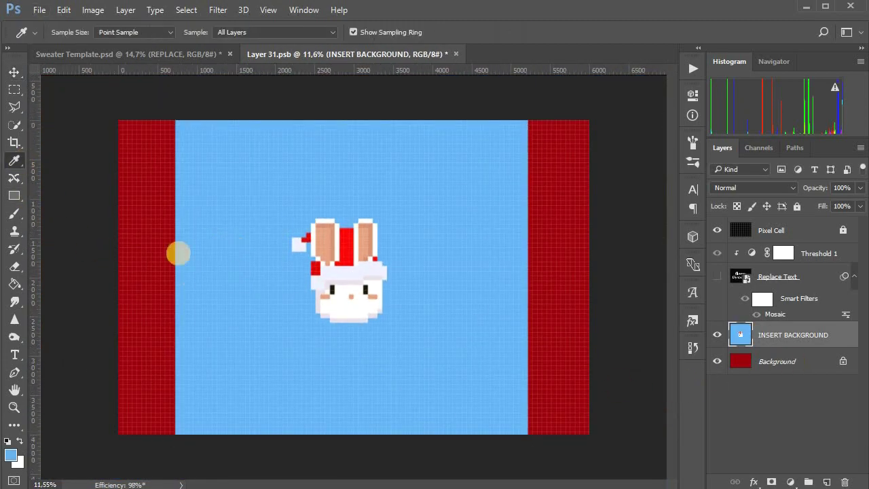
pyautogui.hotkey('alt', '[')
pyautogui.click(15, 284)
pyautogui.click(153, 272)
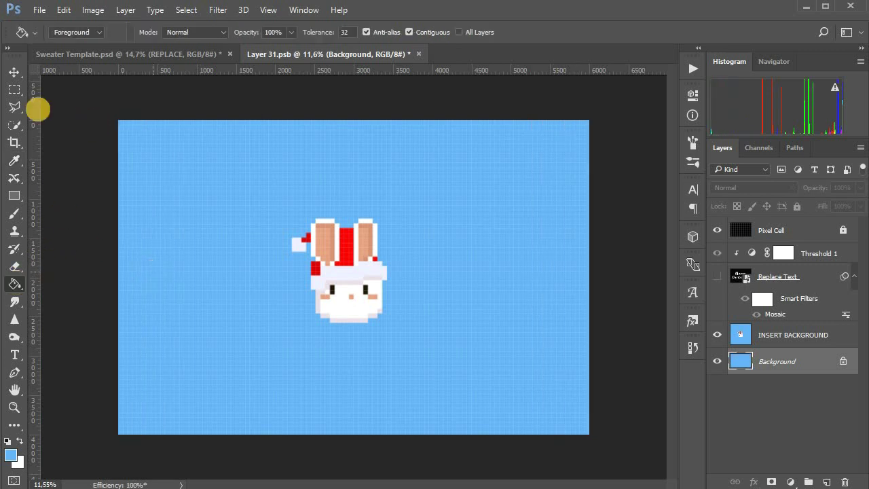
# Save and close Layer 31.psb to update the sweater, and inspect the knitted bunny up close
pyautogui.press('v')
pyautogui.hotkey('ctrl', 'w')
pyautogui.click(400, 143)
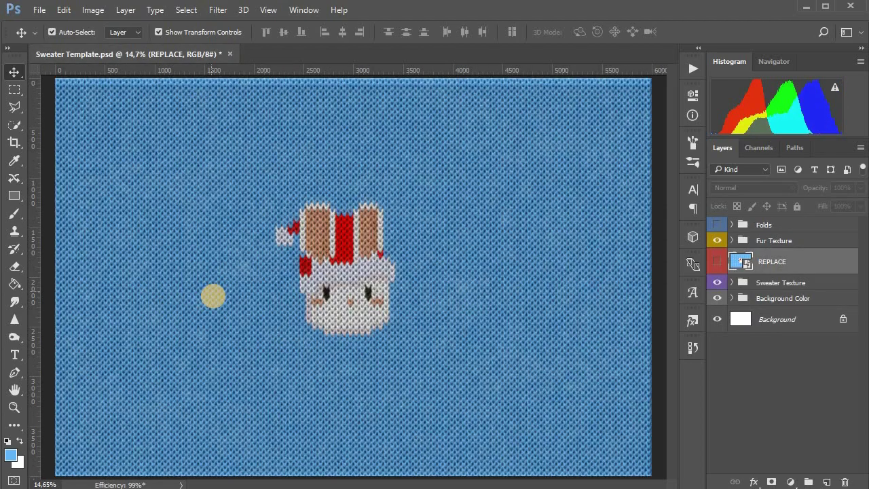
pyautogui.press('z')
pyautogui.rightClick(338, 288)
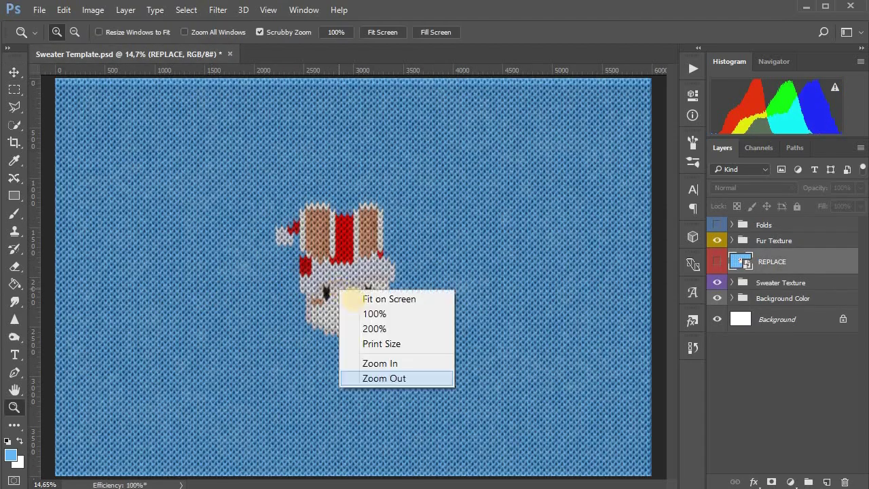
pyautogui.click(370, 312)
pyautogui.keyDown('alt'); pyautogui.click(370, 328); pyautogui.keyUp('alt')
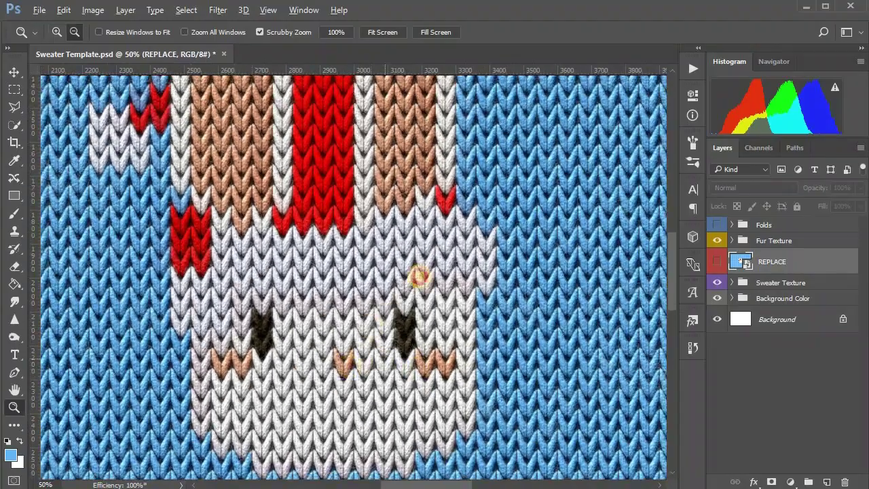
pyautogui.moveTo(419, 275); pyautogui.dragTo(336, 358)
# Try a lighter grey, #565656, for the Background Dark solid colour in the Background Color group
pyautogui.click(728, 296)
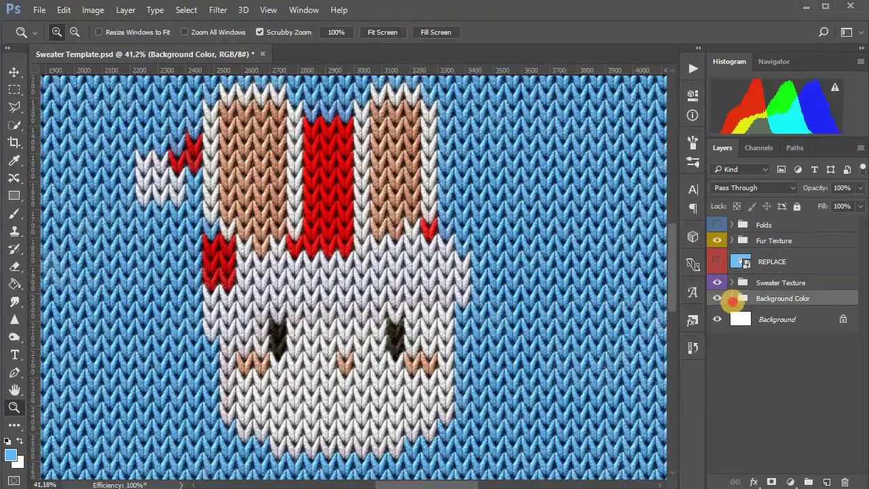
pyautogui.click(731, 298)
pyautogui.doubleClick(749, 386)
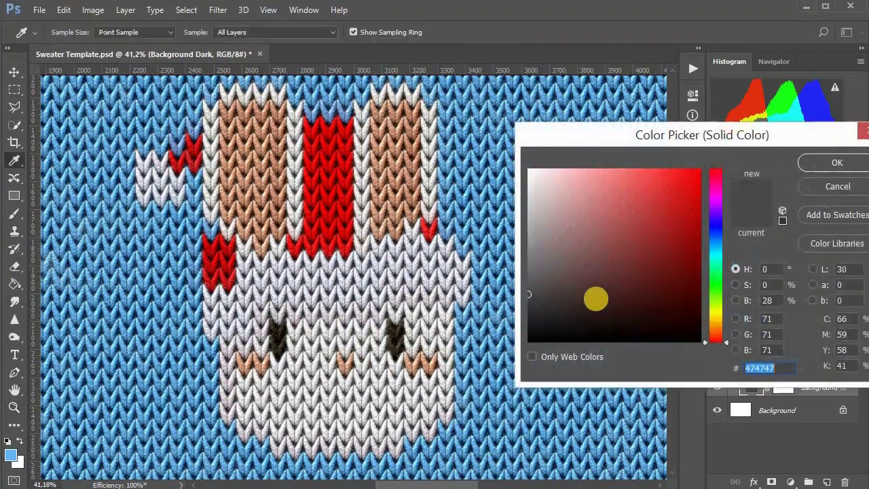
pyautogui.moveTo(596, 295); pyautogui.dragTo(512, 285)
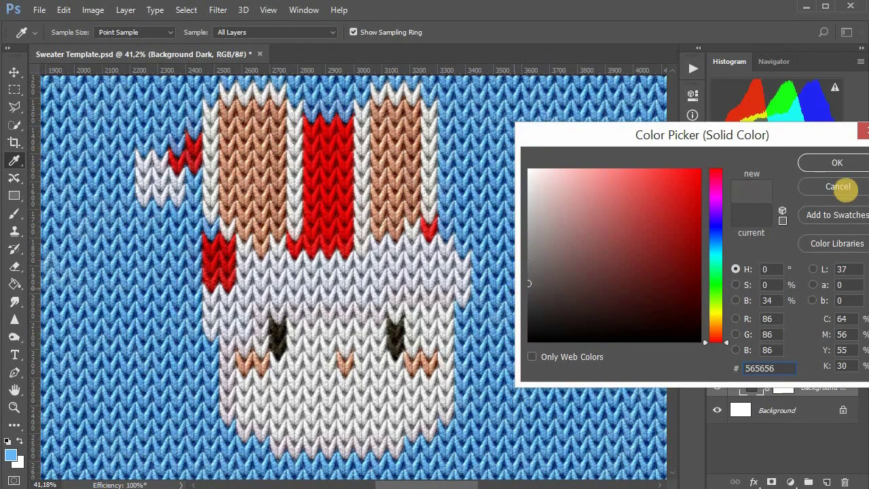
pyautogui.click(847, 187)
# Collapse the Background Color group and lower its opacity to 77%
pyautogui.click(732, 298)
pyautogui.click(732, 298)
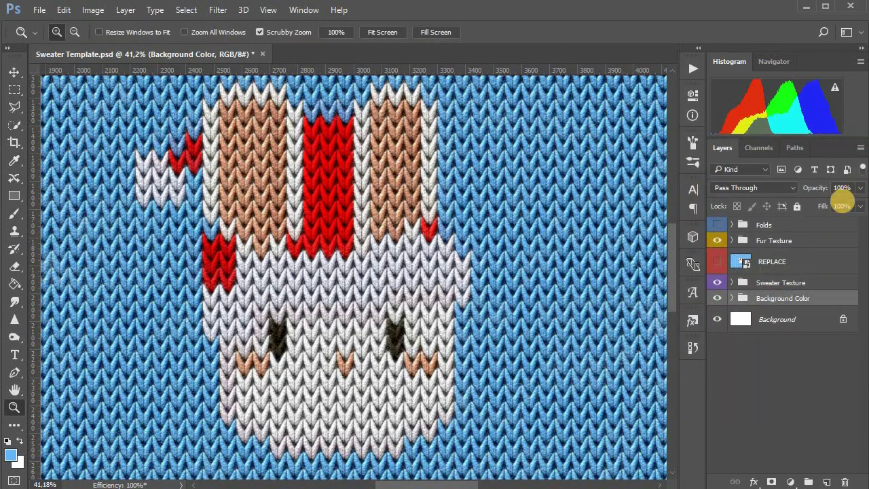
pyautogui.moveTo(842, 205)
pyautogui.mouseDown()
pyautogui.moveTo(834, 201)
pyautogui.moveTo(844, 205)
pyautogui.mouseUp()
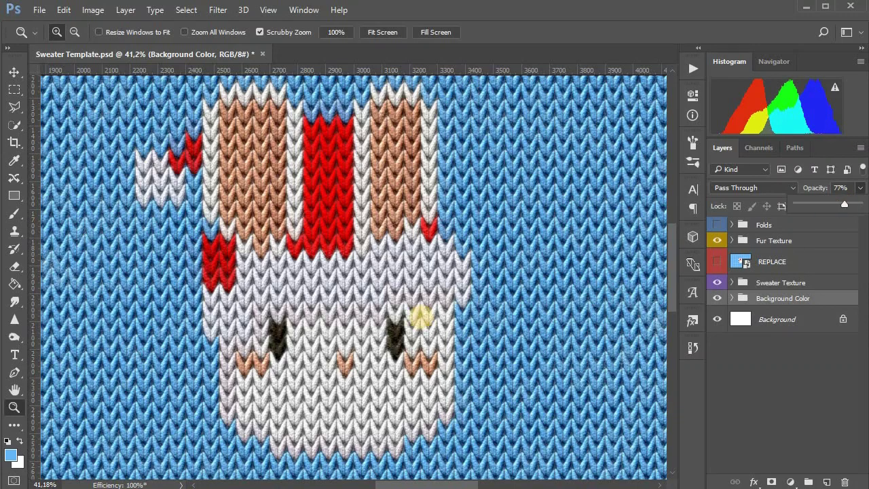
pyautogui.moveTo(419, 316); pyautogui.dragTo(380, 331)
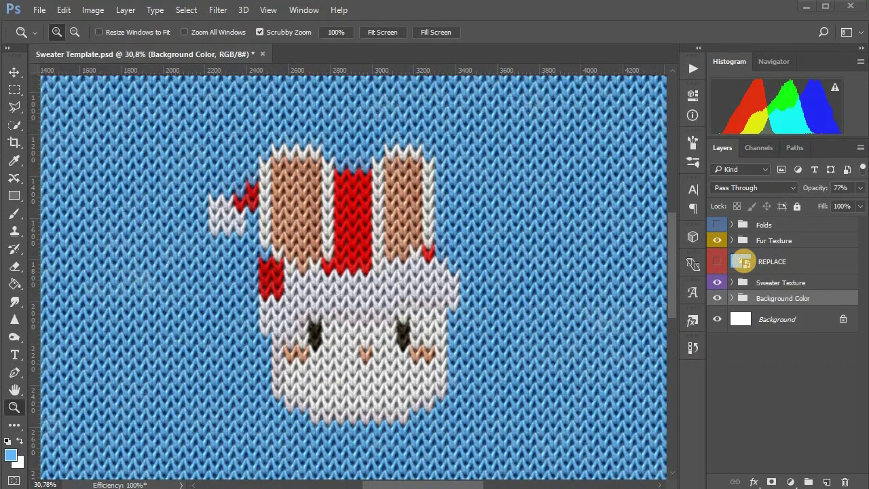
# Reopen the REPLACE smart object and delete the bunny image from the INSERT BACKGROUND layer
pyautogui.doubleClick(743, 262)
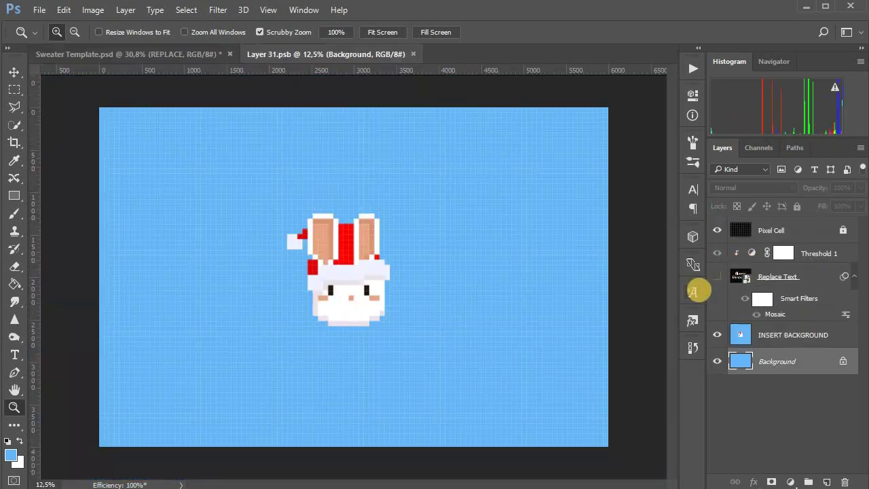
pyautogui.click(771, 336)
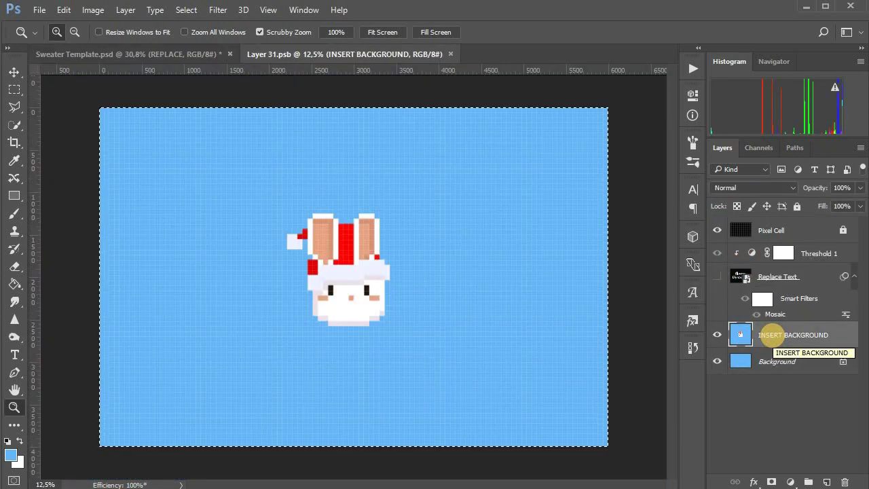
pyautogui.hotkey('ctrl', 'a')
pyautogui.press('Delete')
# Recolour the light blue Background layer to dark teal with Hue/Saturation, using saturation +22, a negative hue shift and reduced lightness
pyautogui.click(742, 362)
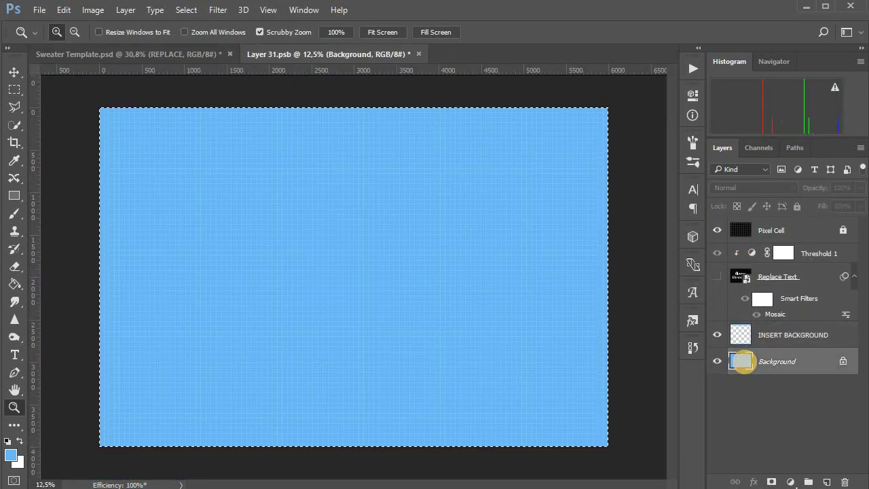
pyautogui.hotkey('ctrl', 'u')
pyautogui.moveTo(639, 167); pyautogui.dragTo(649, 197)
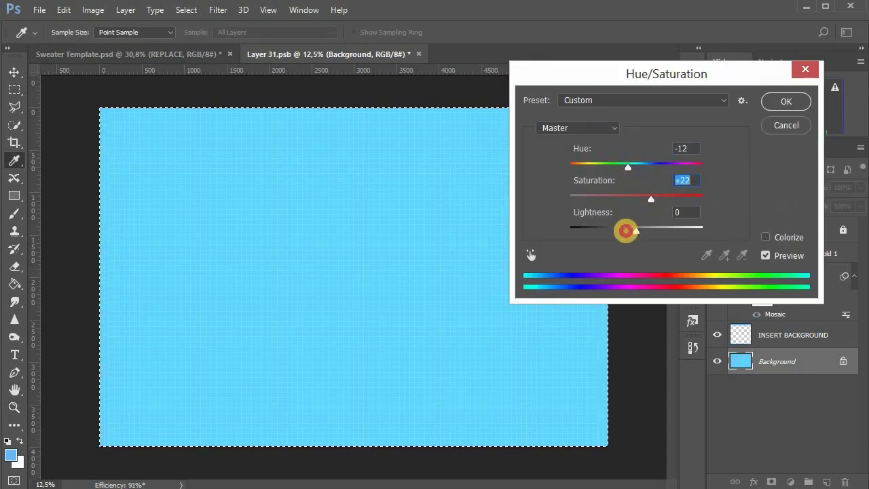
pyautogui.moveTo(625, 229); pyautogui.dragTo(617, 230)
pyautogui.moveTo(629, 166); pyautogui.dragTo(626, 167)
pyautogui.moveTo(615, 231); pyautogui.dragTo(607, 231)
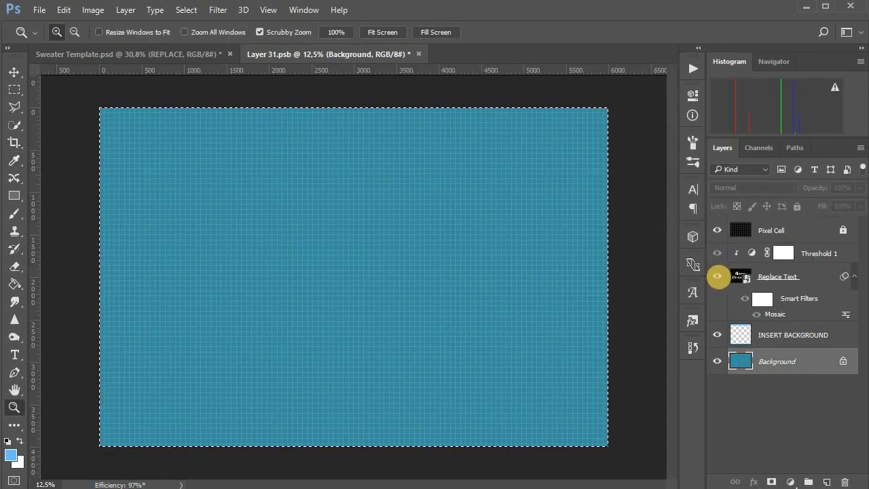
# Make the Replace Text layer visible and open its smart object, with the lettering ready for editing
pyautogui.click(718, 274)
pyautogui.doubleClick(735, 274)
pyautogui.press('t')
pyautogui.doubleClick(467, 248)
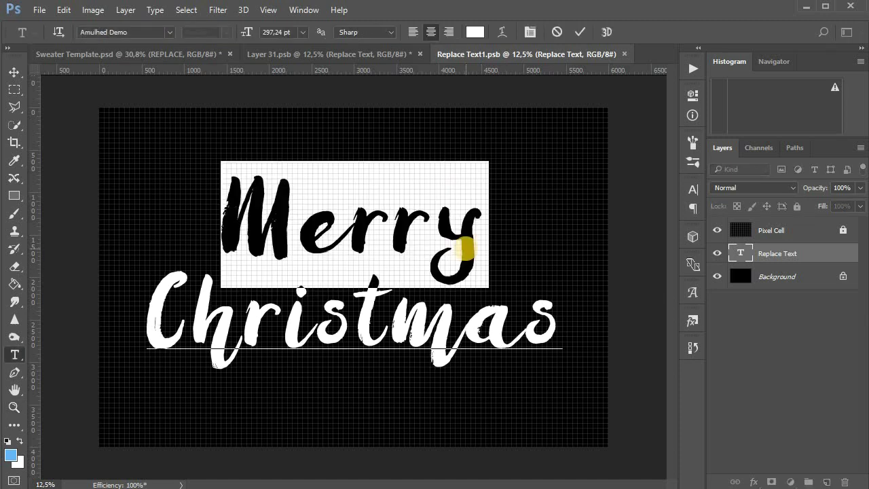
# Change the whole Merry Christmas text to the Sailor Stitch font at 112,07 pt and replace it with HELLO
pyautogui.hotkey('ctrl', 'a')
pyautogui.click(167, 32)
pyautogui.click(136, 87)
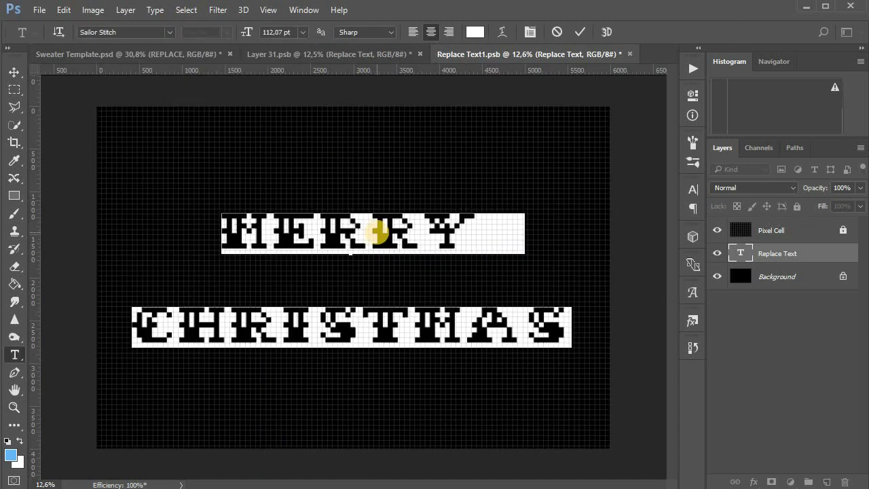
pyautogui.write('HELLO')
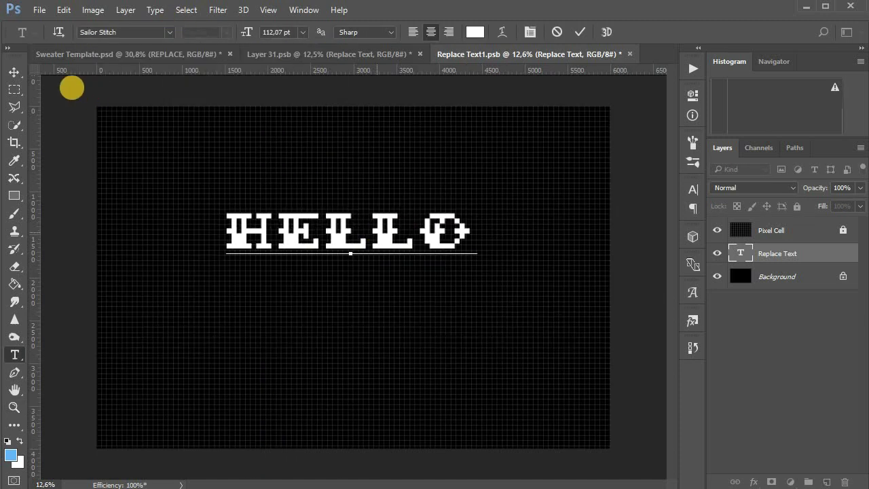
# Move the HELLO text down to the middle of the canvas, aligned with the pixel grid
pyautogui.click(19, 70)
pyautogui.scroll(13, 322, 252)
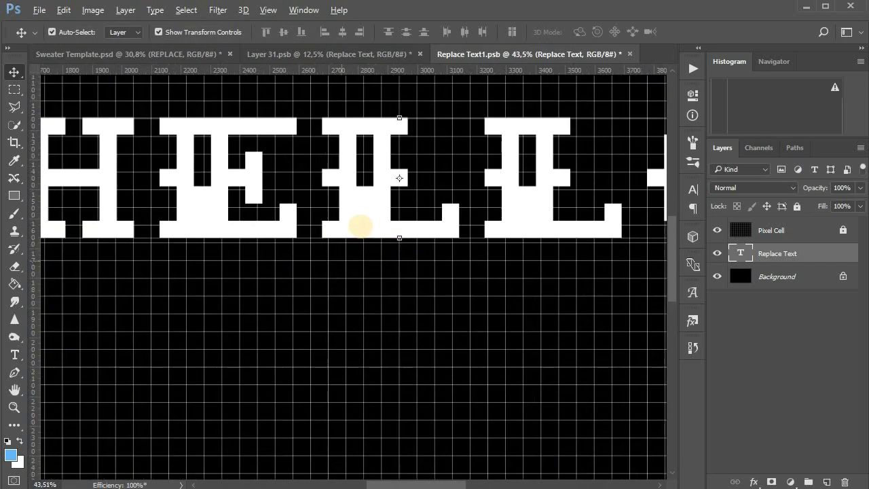
pyautogui.moveTo(362, 218); pyautogui.dragTo(366, 351)
pyautogui.moveTo(367, 346); pyautogui.dragTo(371, 347)
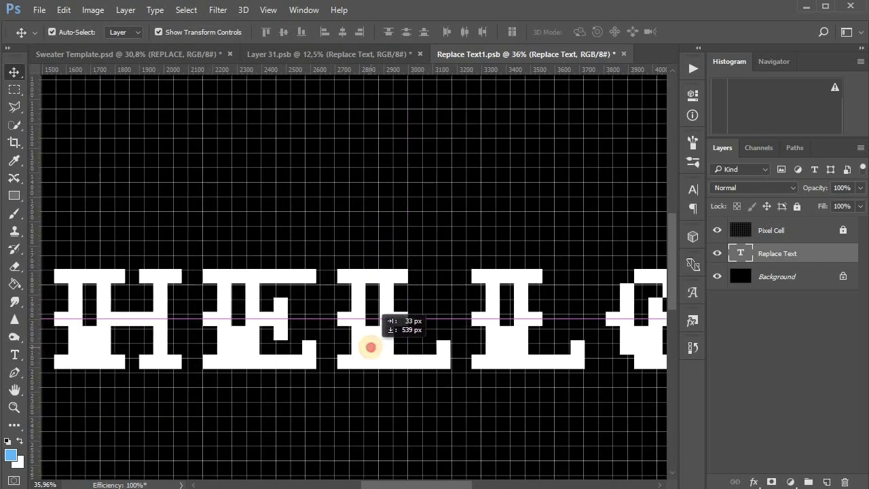
pyautogui.moveTo(244, 265); pyautogui.dragTo(300, 300)
pyautogui.scroll(1, 292, 290)
# Set the HELLO text size to 113 pt and reposition the letter H on the grid lines
pyautogui.press('t')
pyautogui.click(299, 295)
pyautogui.hotkey('ctrl', 'a')
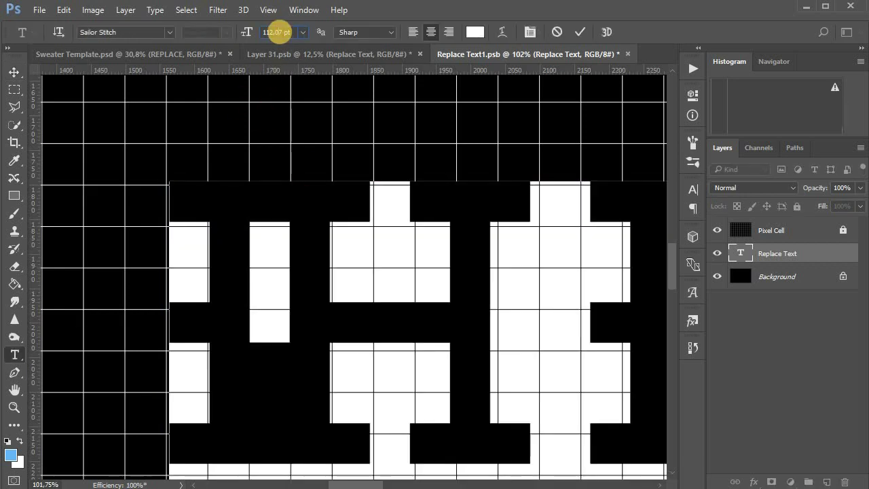
pyautogui.press('Up')
pyautogui.click(14, 72)
pyautogui.moveTo(203, 205); pyautogui.dragTo(212, 215)
pyautogui.scroll(-5, 348, 275)
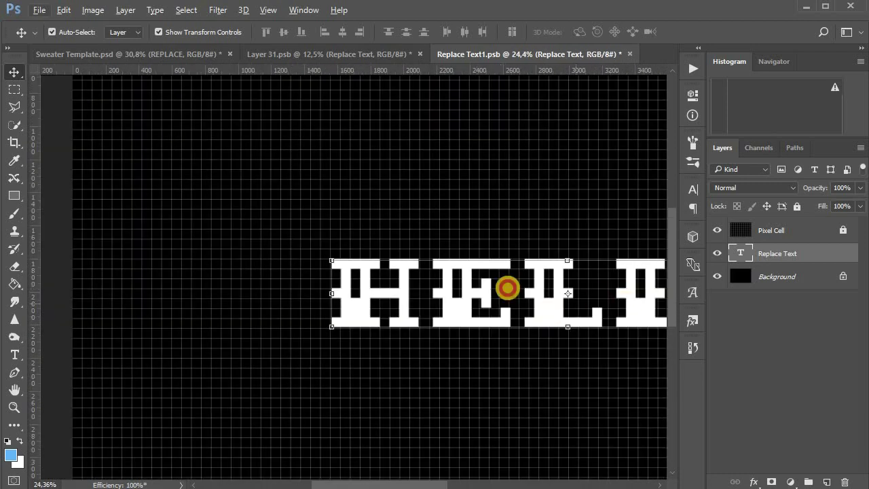
# Stretch the HELLO text slightly at both ends so its letters fit the pixel grid, and apply the transform
pyautogui.moveTo(508, 288); pyautogui.dragTo(260, 271)
pyautogui.scroll(5, 488, 320)
pyautogui.moveTo(552, 281); pyautogui.dragTo(509, 308)
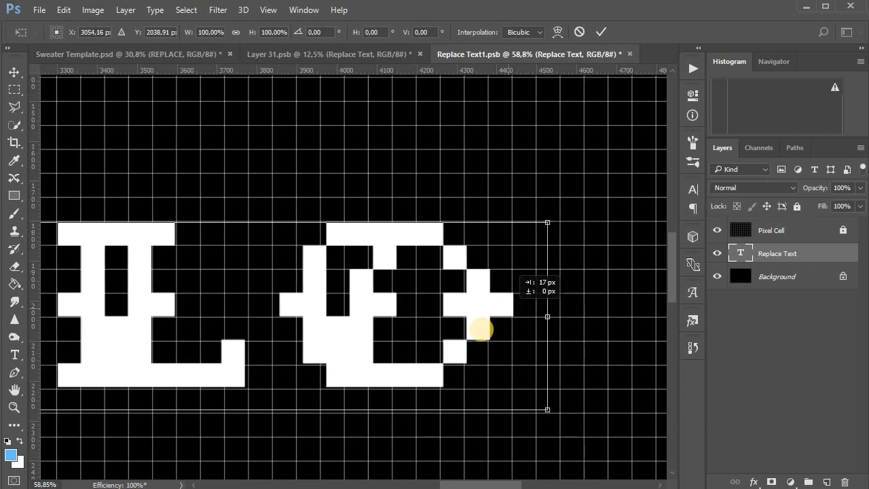
pyautogui.scroll(-5, 480, 329)
pyautogui.hscroll(-3, 285, 320)
pyautogui.scroll(5, 286, 318)
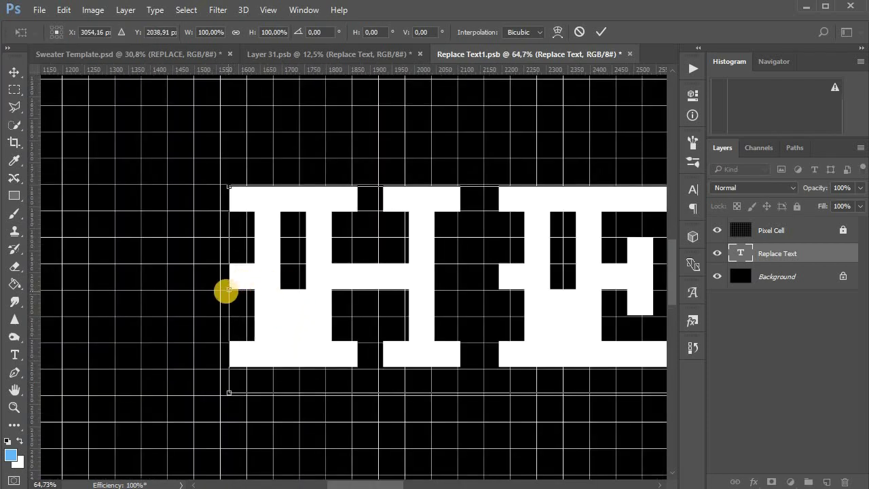
pyautogui.moveTo(227, 291); pyautogui.dragTo(222, 291)
pyautogui.press('Return')
pyautogui.hotkey('ctrl', '0')
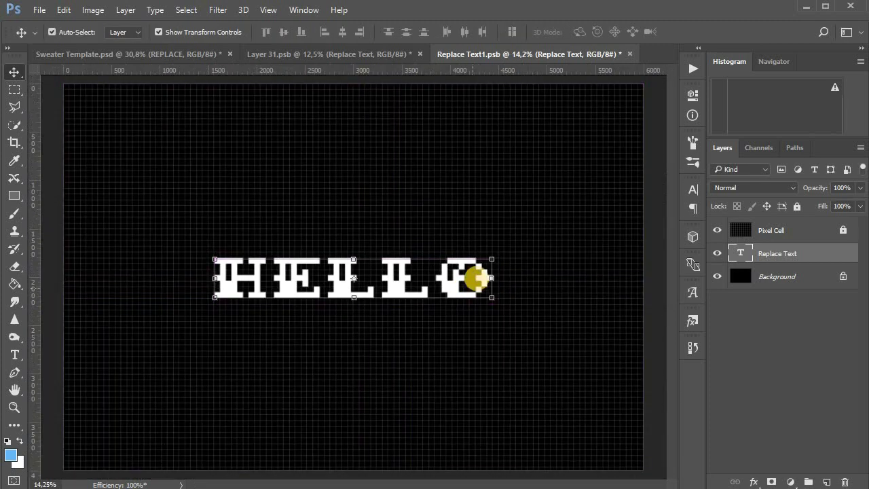
# Save and close the Replace Text smart object, and save Layer 31.psb to update the sweater
pyautogui.scroll(5, 477, 277)
pyautogui.scroll(-6, 477, 278)
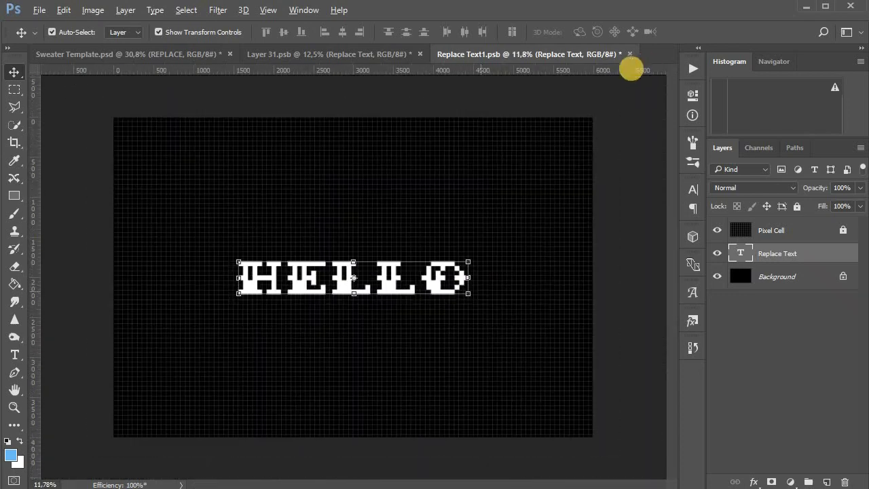
pyautogui.click(595, 202)
pyautogui.hotkey('ctrl', 'w')
pyautogui.click(405, 142)
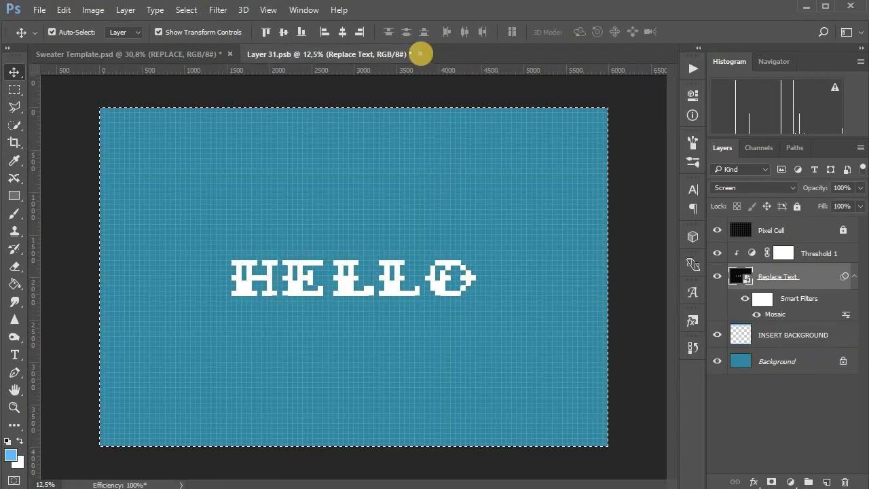
pyautogui.click(39, 9)
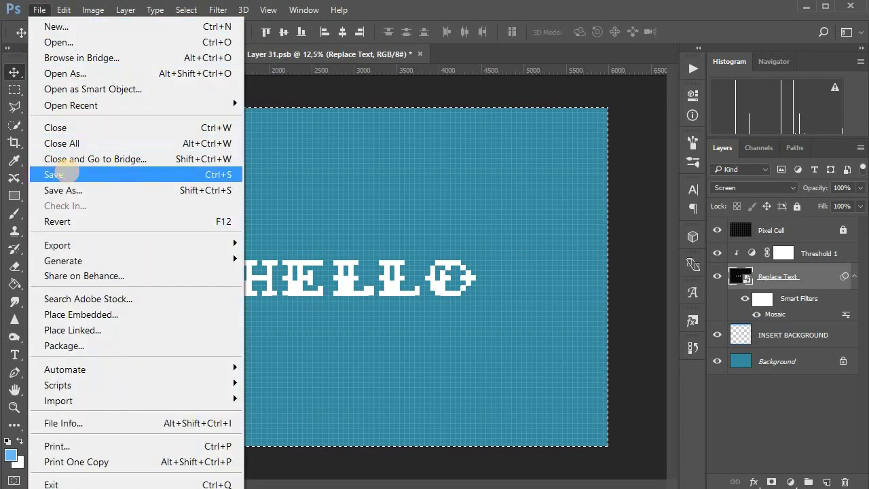
pyautogui.click(64, 175)
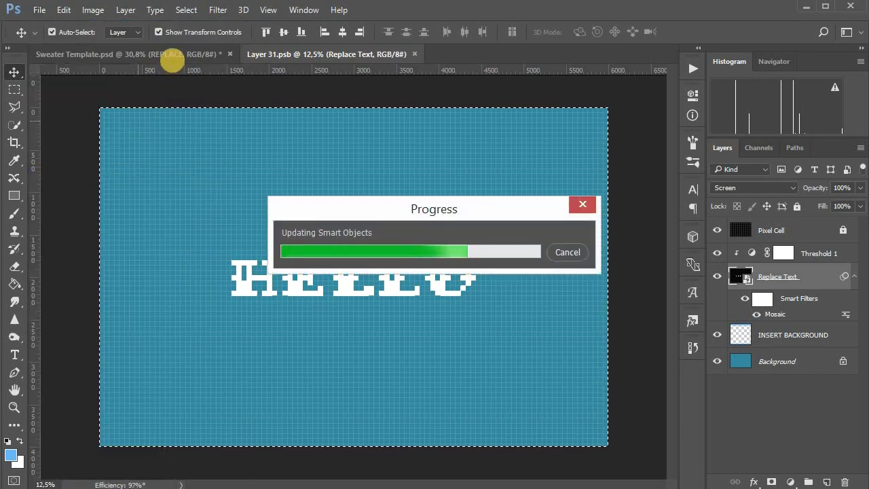
# Return to Sweater Template.psd, turn on the Folds group and inspect the knitted HELLO at 100% zoom
pyautogui.click(171, 58)
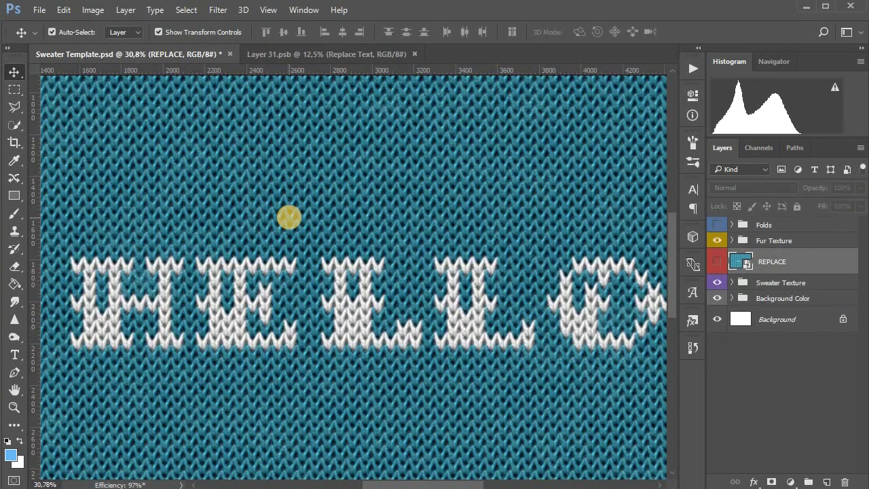
pyautogui.hotkey('ctrl', '0')
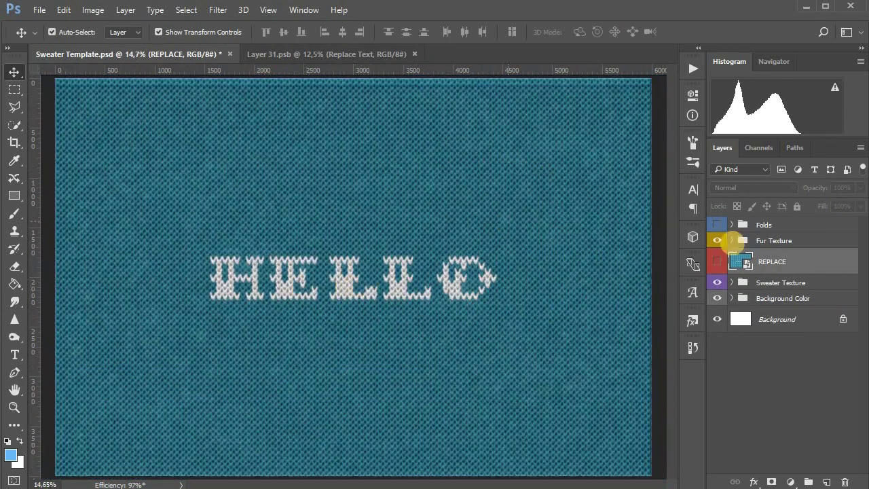
pyautogui.click(718, 224)
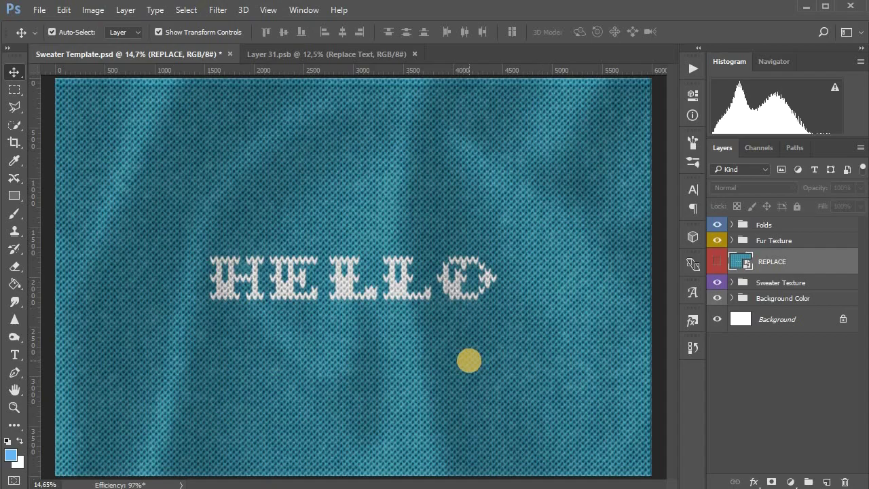
pyautogui.press('z')
pyautogui.rightClick(340, 277)
pyautogui.click(367, 306)
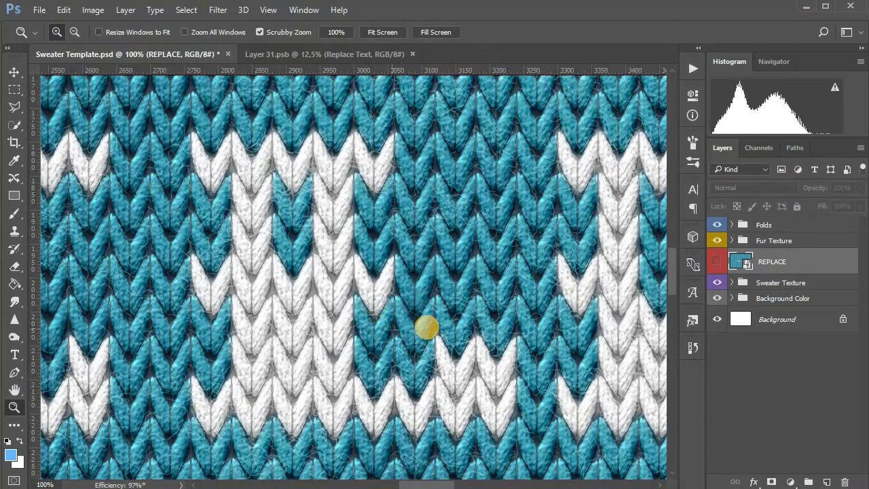
pyautogui.moveTo(374, 279); pyautogui.dragTo(292, 275)
pyautogui.hotkey('ctrl', '0')
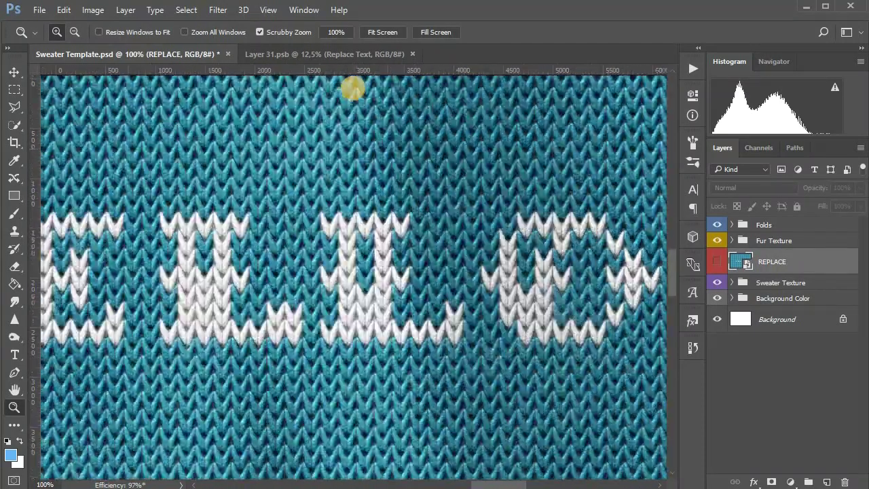
# Reopen the Replace Text smart object from Layer 31.psb, hide the HELLO layer and paste the green Christmas tree pattern
pyautogui.click(365, 54)
pyautogui.doubleClick(734, 278)
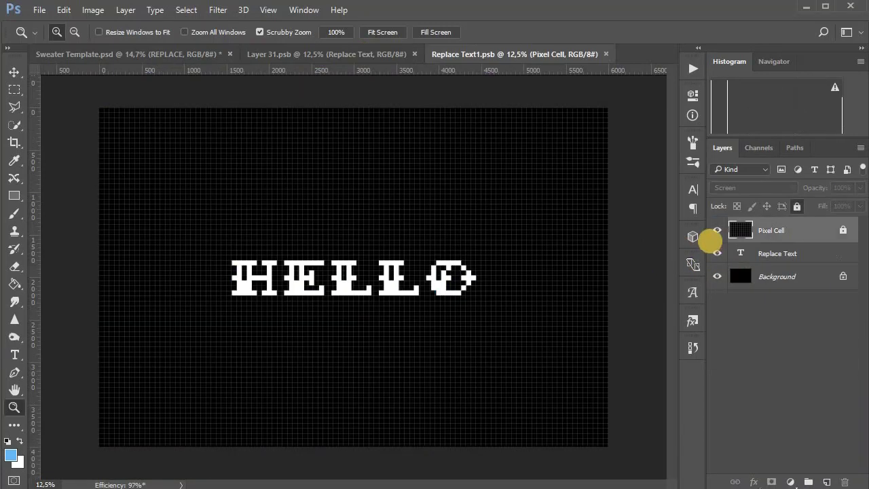
pyautogui.click(716, 253)
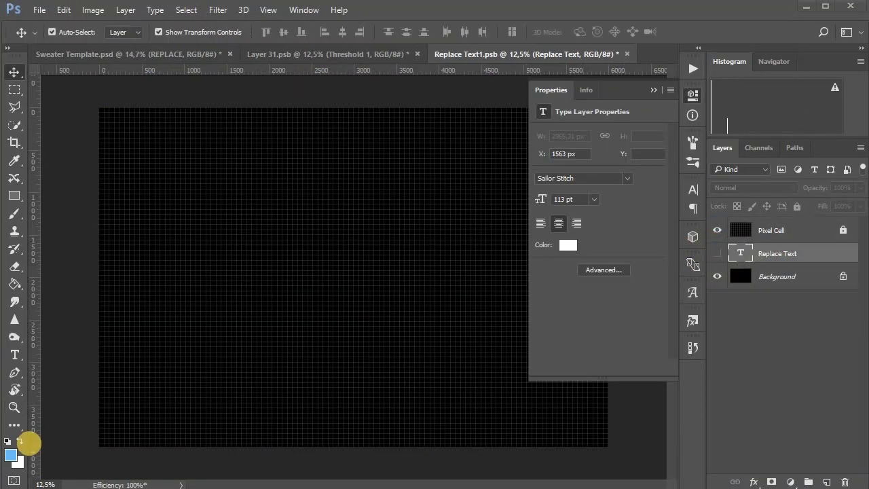
pyautogui.hotkey('ctrl', 'v')
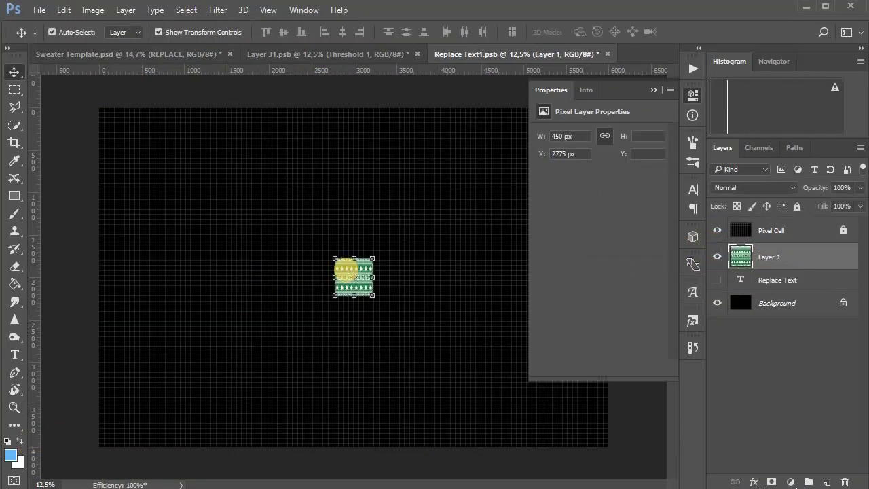
# Enlarge the pasted pattern to about 4018 px wide with its upper-left corner at the canvas corner
pyautogui.moveTo(134, 150); pyautogui.dragTo(409, 474)
pyautogui.press('Return')
pyautogui.scroll(5, 72, 106)
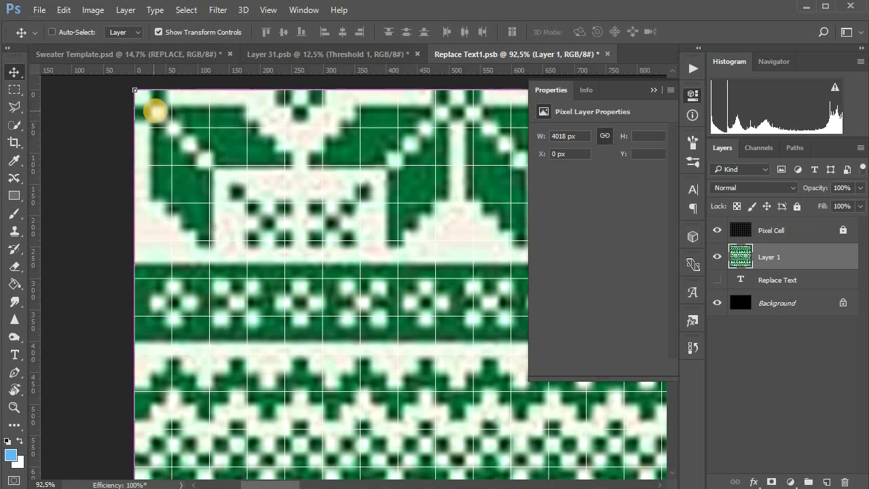
# Free-transform the pattern from its upper-left corner, scaling it up proportionally to 242% to match the pixel grid
pyautogui.hotkey('ctrl', 't')
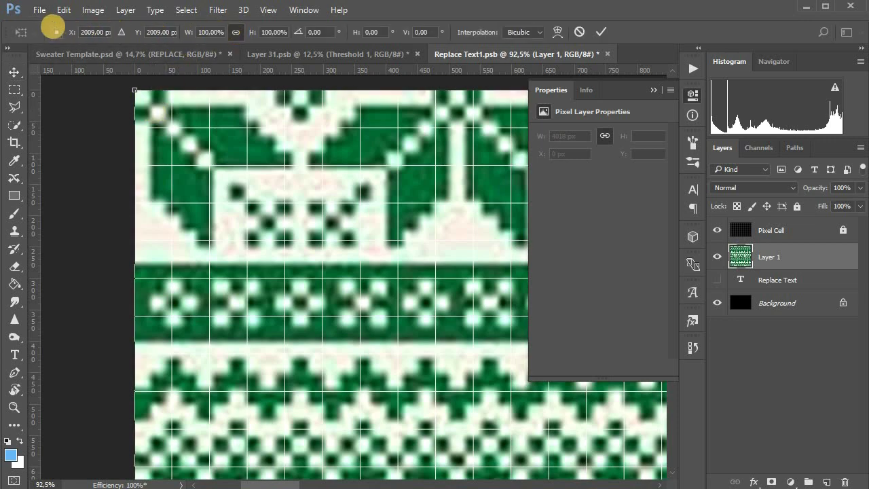
pyautogui.click(53, 28)
pyautogui.scroll(1, 221, 32)
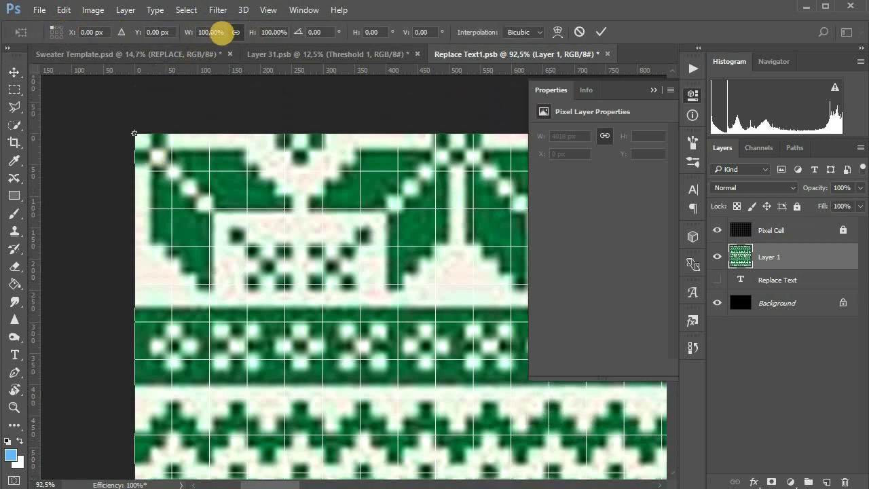
pyautogui.scroll(20, 211, 32)
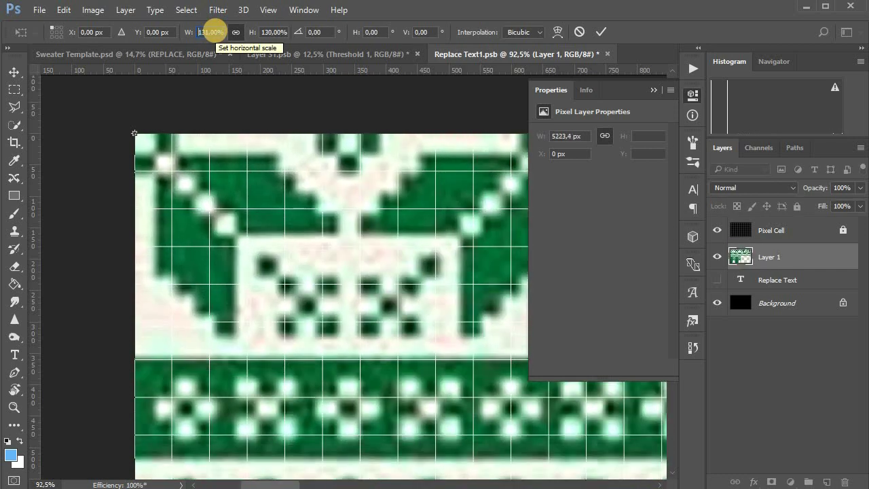
pyautogui.scroll(20, 212, 32)
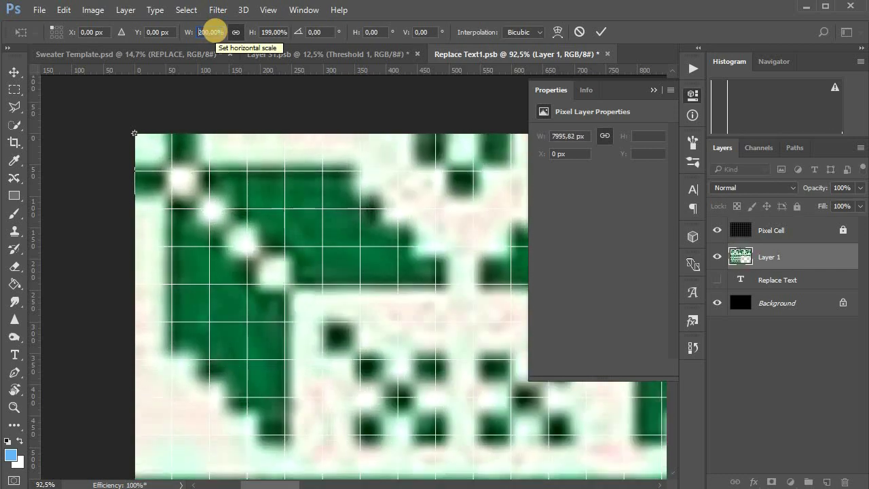
pyautogui.scroll(19, 212, 32)
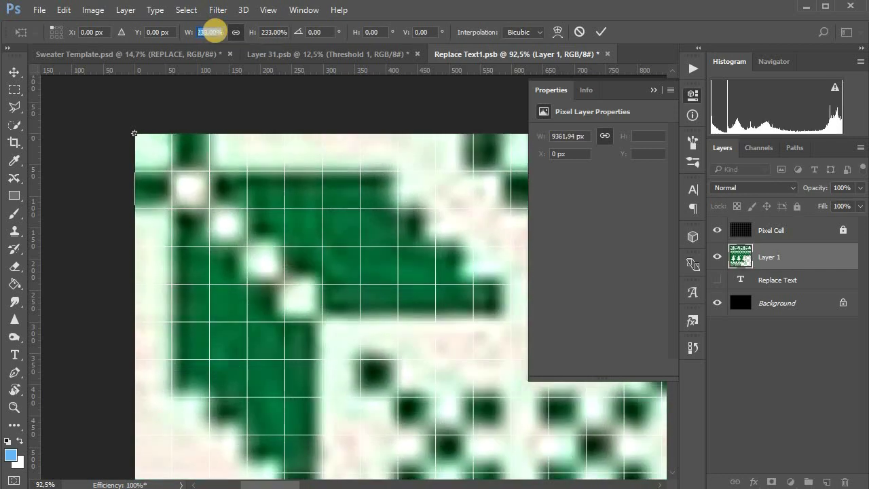
pyautogui.scroll(9, 212, 32)
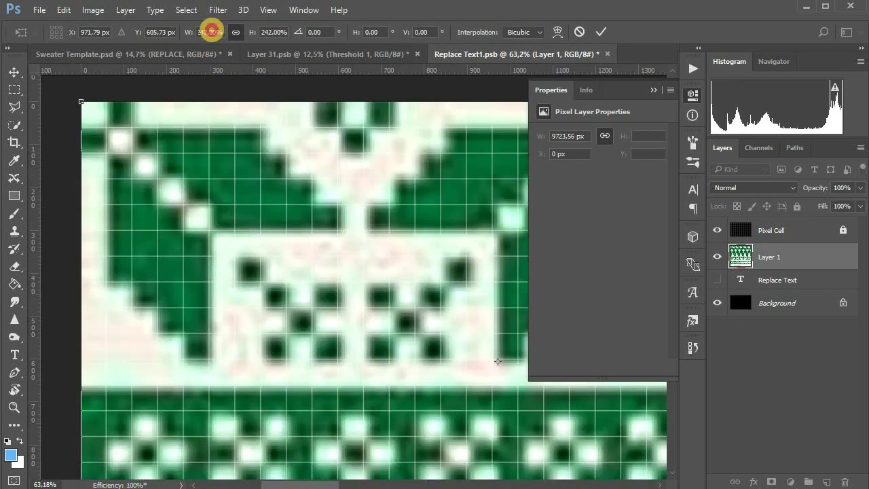
# Fine-tune the pattern's proportional scale down to 239% from its upper-left corner
pyautogui.scroll(-1, 211, 32)
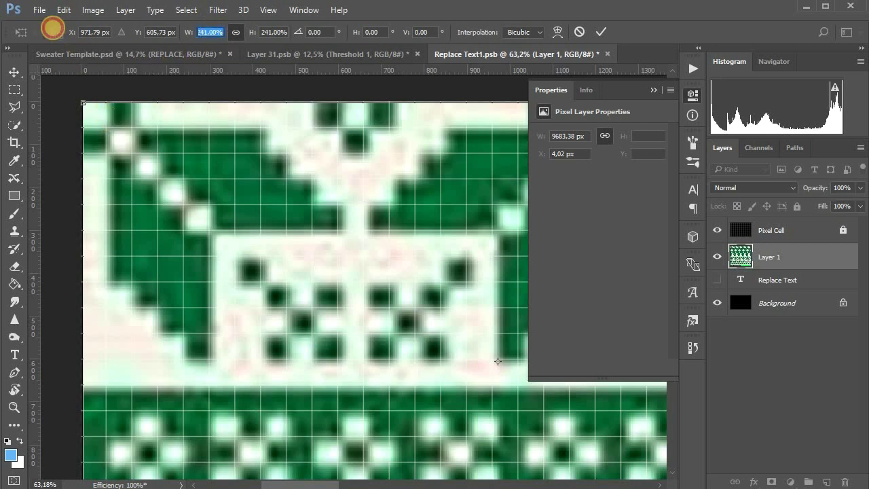
pyautogui.scroll(-2, 211, 32)
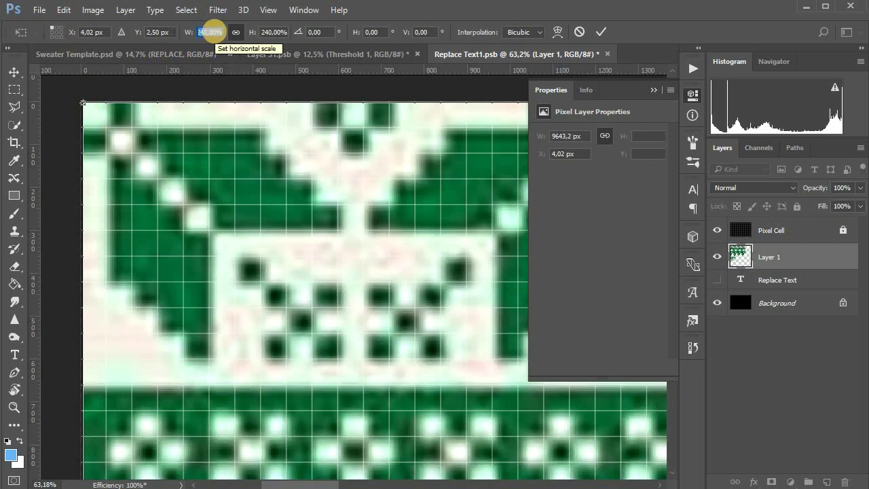
pyautogui.scroll(-3, 353, 292)
pyautogui.scroll(-5, 351, 299)
pyautogui.hotkey('alt', 'space')
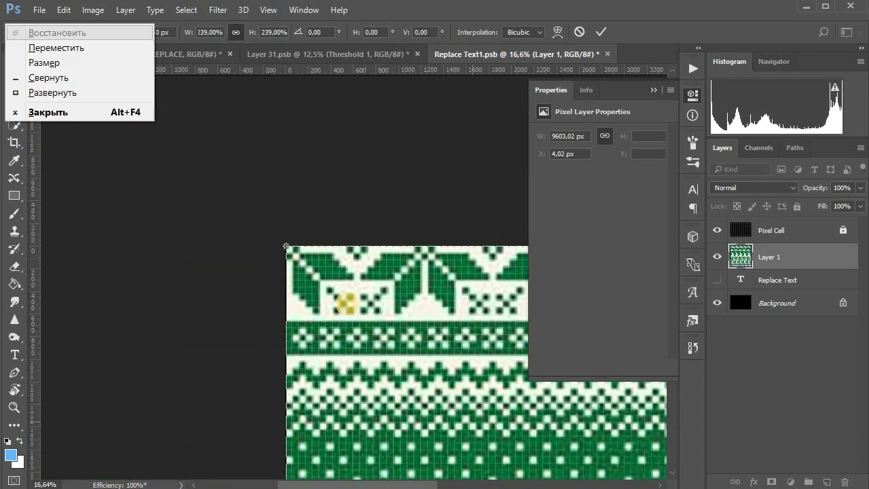
# Check the pattern's cells against the grid at the canvas's far edge and apply the transform
pyautogui.moveTo(523, 474); pyautogui.dragTo(387, 268)
pyautogui.scroll(5, 373, 286)
pyautogui.scroll(5, 372, 288)
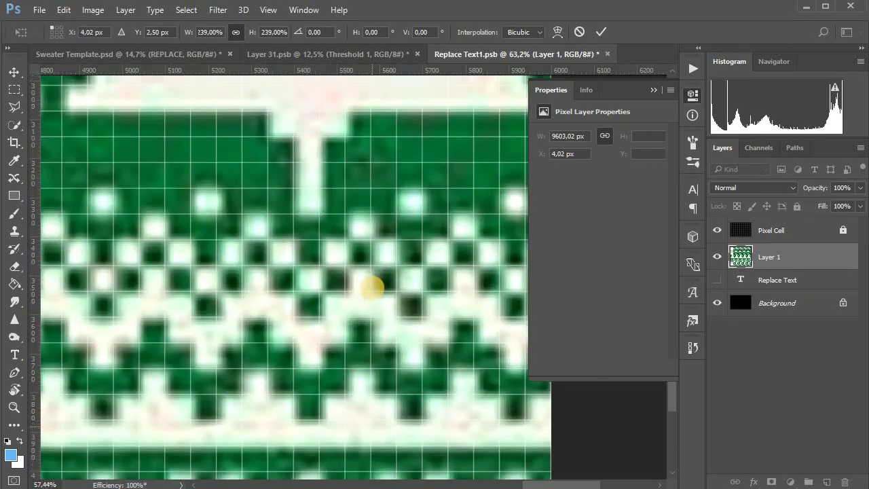
pyautogui.scroll(-15, 374, 288)
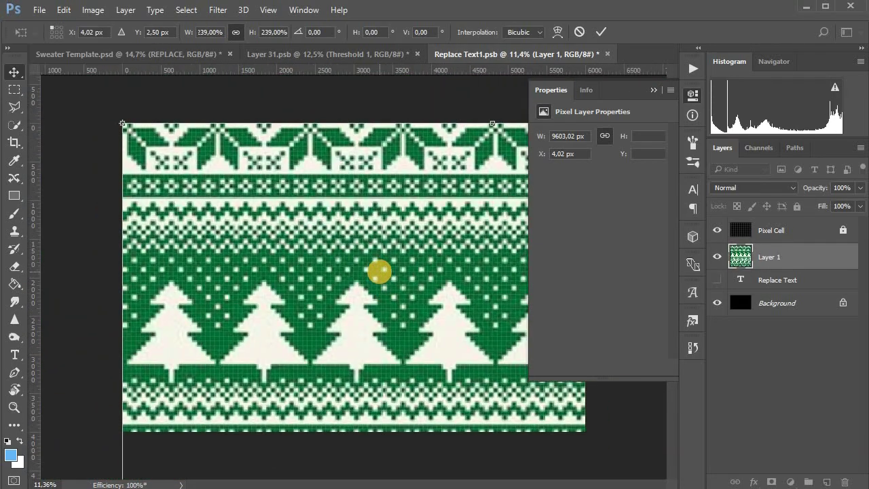
pyautogui.press('Return')
pyautogui.scroll(6, 482, 414)
pyautogui.scroll(-5, 486, 414)
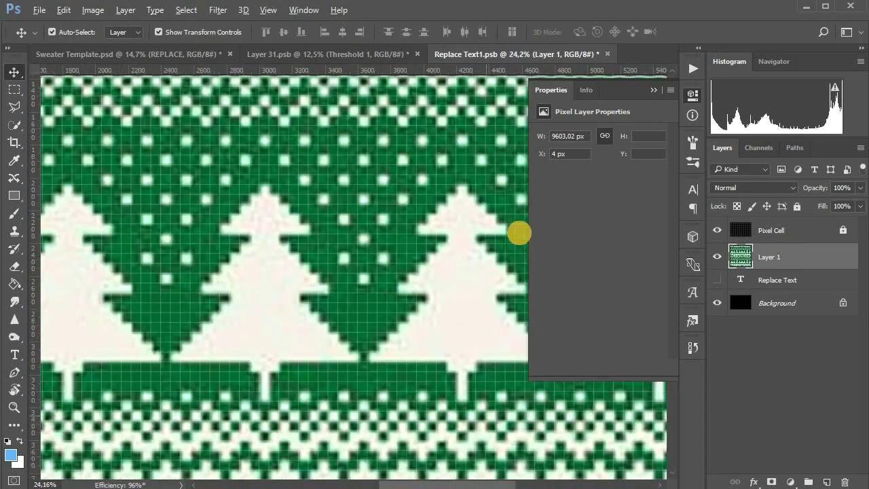
# Close the Replace Text smart object with its changes saved and set the Threshold adjustment's level to 192
pyautogui.click(602, 53)
pyautogui.click(398, 143)
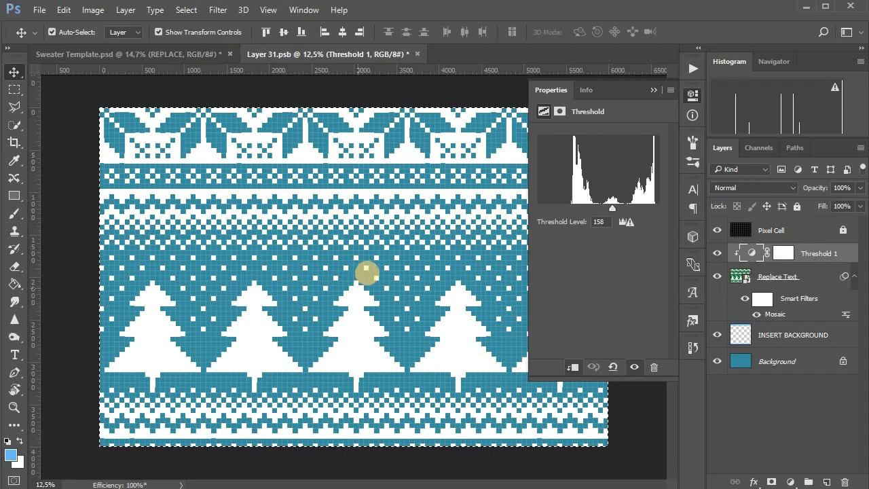
pyautogui.press('z')
pyautogui.click(366, 273)
pyautogui.moveTo(365, 274); pyautogui.dragTo(334, 275)
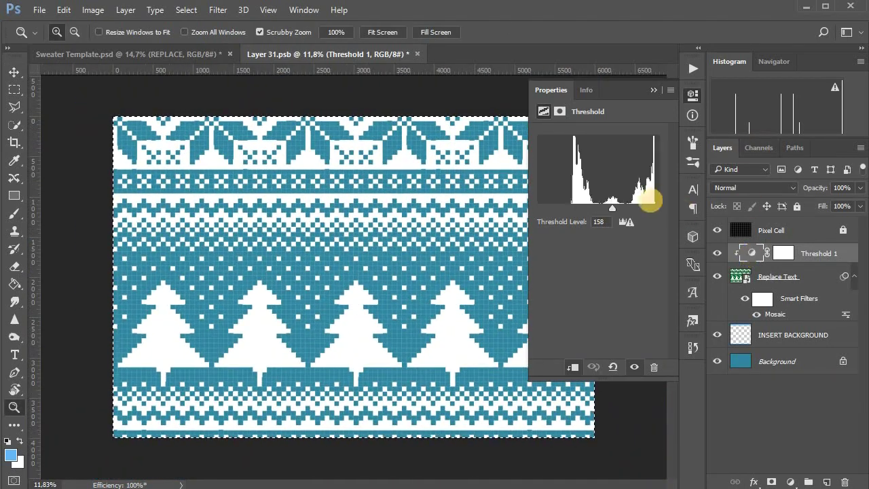
pyautogui.moveTo(611, 209)
pyautogui.mouseDown()
pyautogui.moveTo(599, 208)
pyautogui.moveTo(632, 208)
pyautogui.moveTo(619, 212)
pyautogui.mouseUp()
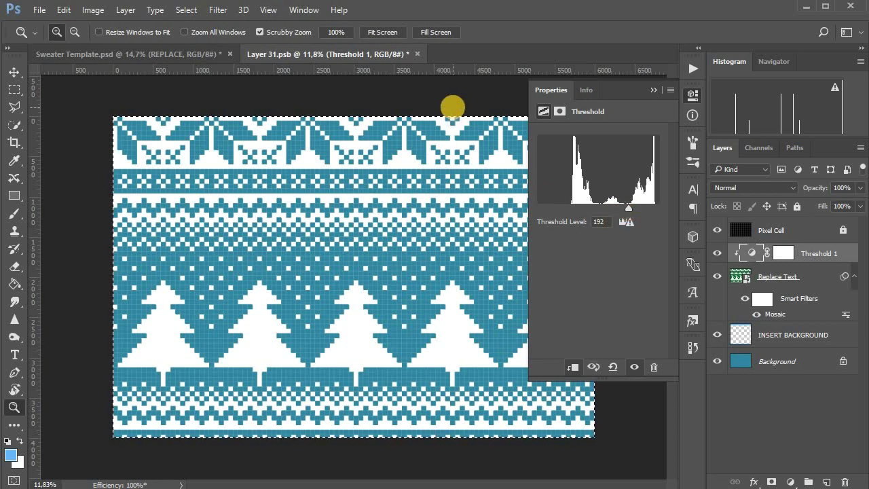
# Paint purple (#8400ff) over the upper-left area of the Background layer with a 1600 px brush in Color mode
pyautogui.click(763, 358)
pyautogui.click(654, 90)
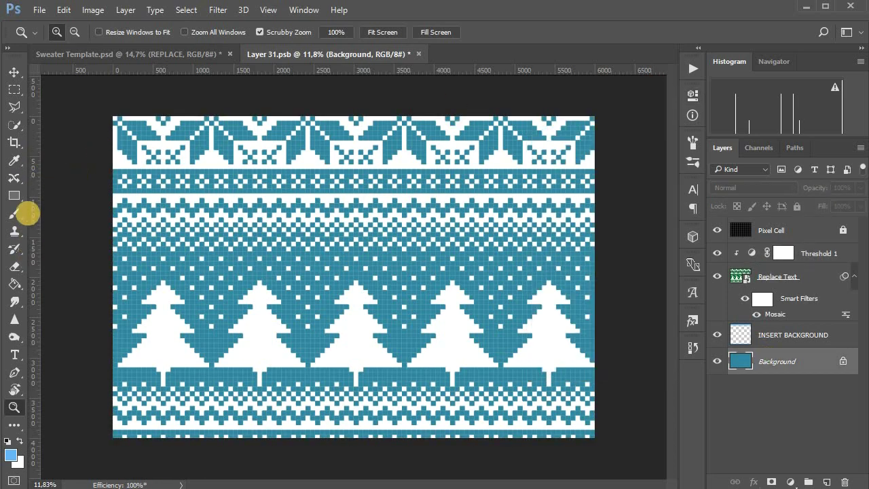
pyautogui.click(15, 211)
pyautogui.click(11, 455)
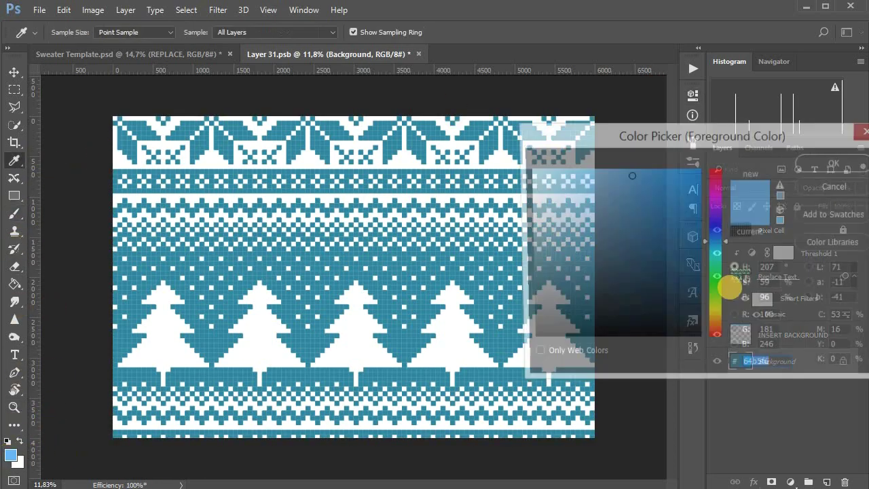
pyautogui.click(719, 211)
pyautogui.click(699, 169)
pyautogui.click(838, 162)
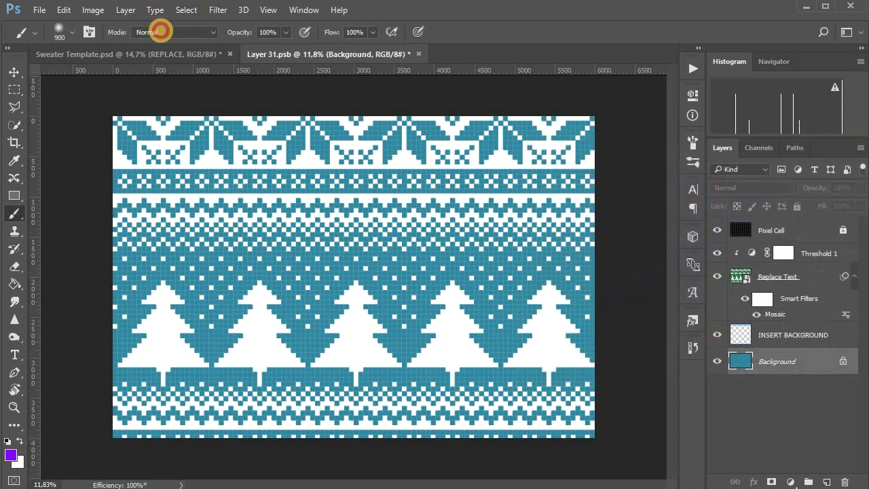
pyautogui.click(163, 32)
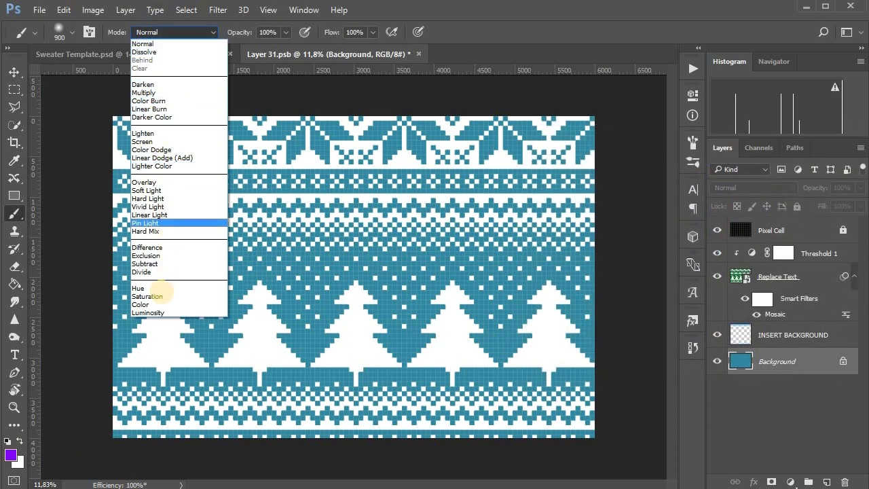
pyautogui.click(143, 304)
pyautogui.moveTo(384, 105); pyautogui.dragTo(121, 272)
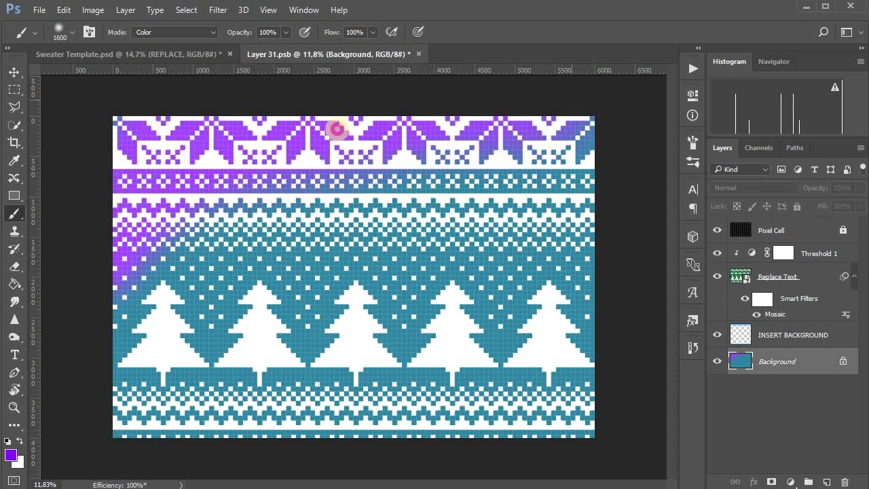
# Brush a bright magenta-pink over the right edge and lower part of the Background layer
pyautogui.click(11, 455)
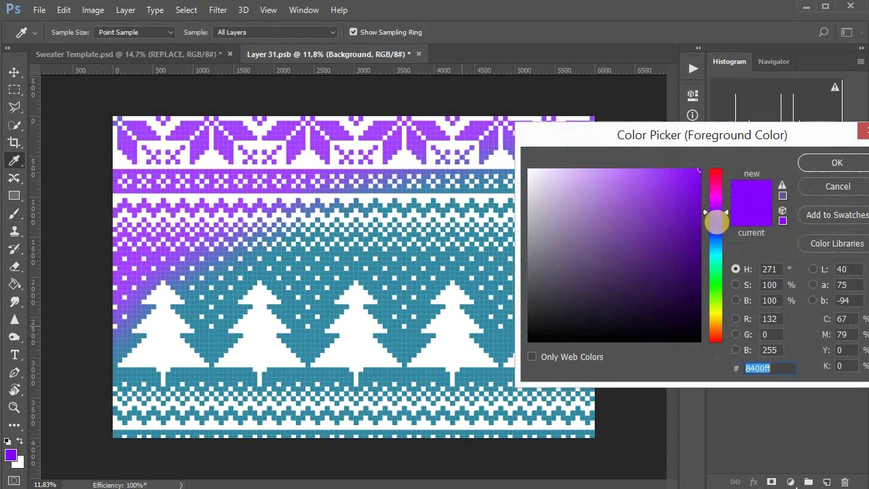
pyautogui.click(716, 188)
pyautogui.press('Return')
pyautogui.moveTo(607, 288); pyautogui.dragTo(512, 389)
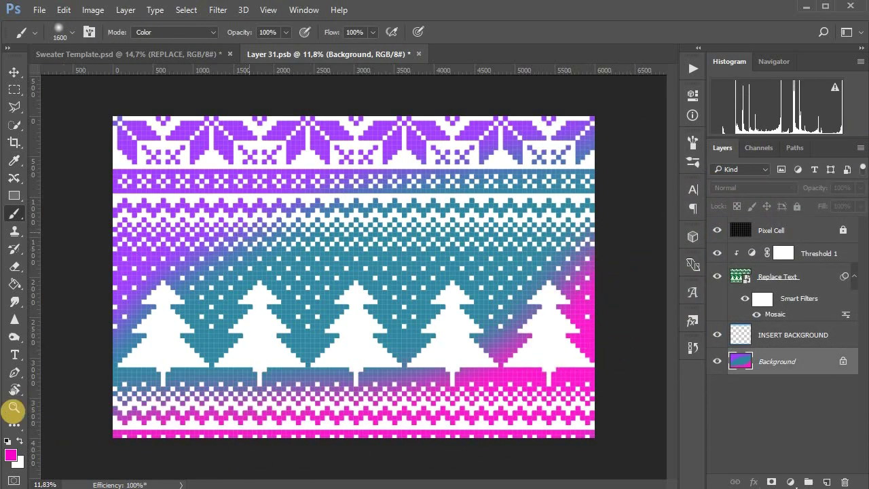
# Paint cyan (#00d2ff) across the middle of the Background layer, and save and close the pattern's smart object
pyautogui.click(11, 455)
pyautogui.click(714, 248)
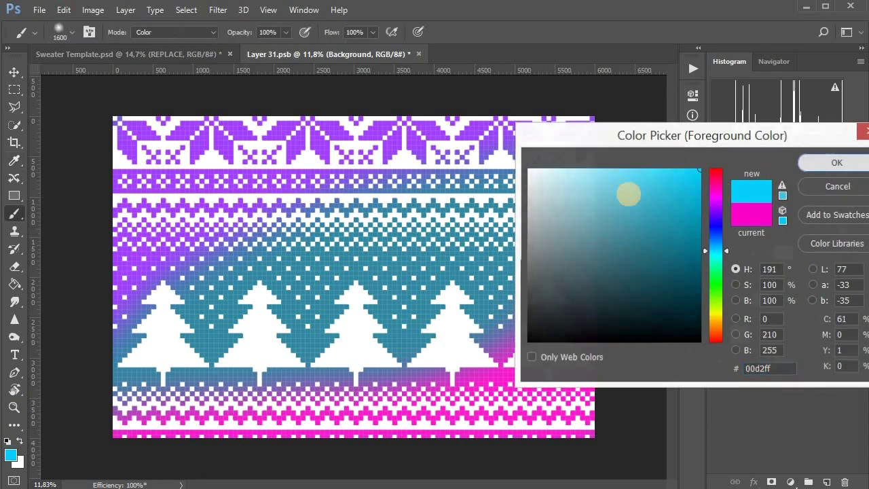
pyautogui.press('Return')
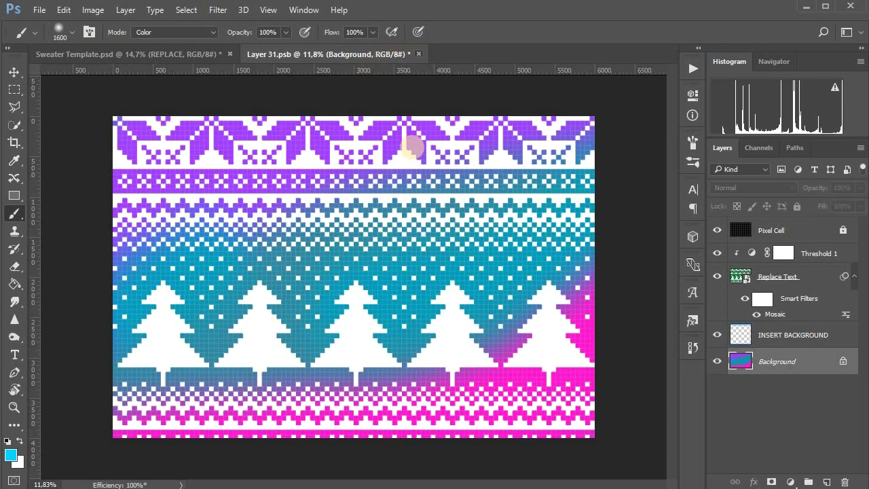
pyautogui.hotkey('ctrl', 's')
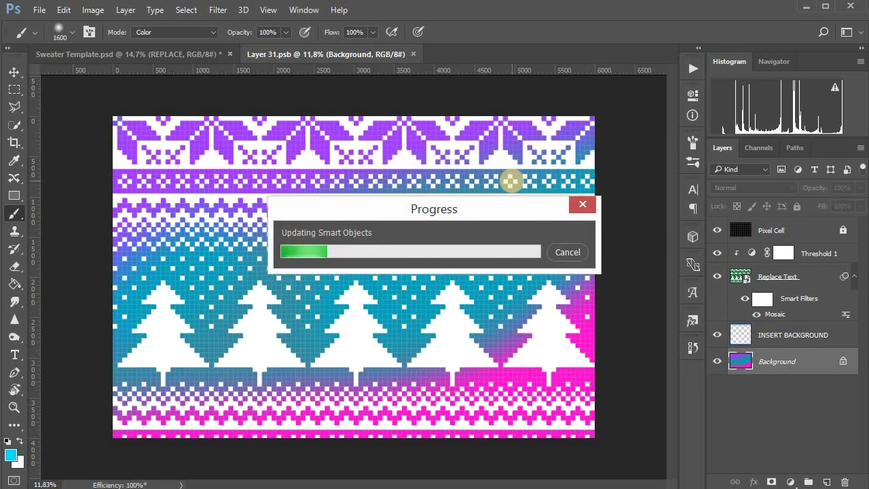
pyautogui.hotkey('ctrl', 'w')
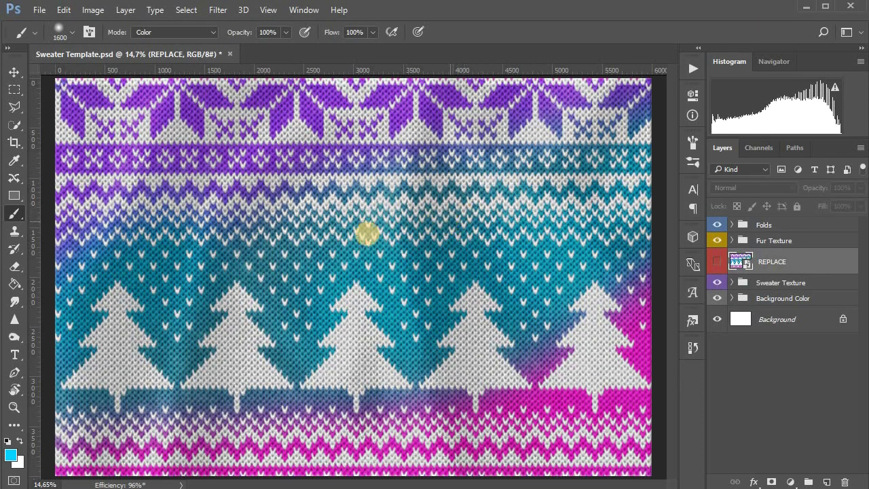
# Examine the knitted stitches of the recoloured pattern at 100% in several areas and return to the full sweater view
pyautogui.press('z')
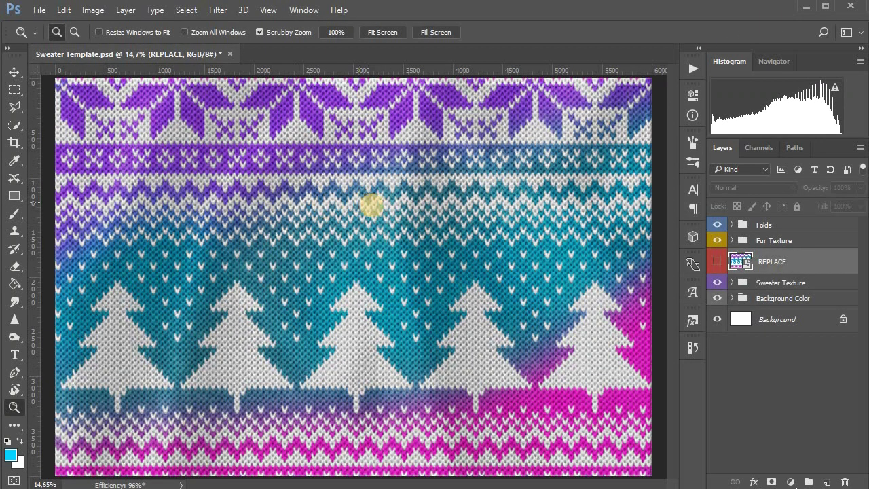
pyautogui.rightClick(370, 206)
pyautogui.click(395, 231)
pyautogui.moveTo(333, 170); pyautogui.dragTo(512, 359)
pyautogui.moveTo(306, 197); pyautogui.dragTo(544, 333)
pyautogui.moveTo(349, 258); pyautogui.dragTo(238, 122)
pyautogui.moveTo(398, 242); pyautogui.dragTo(239, 120)
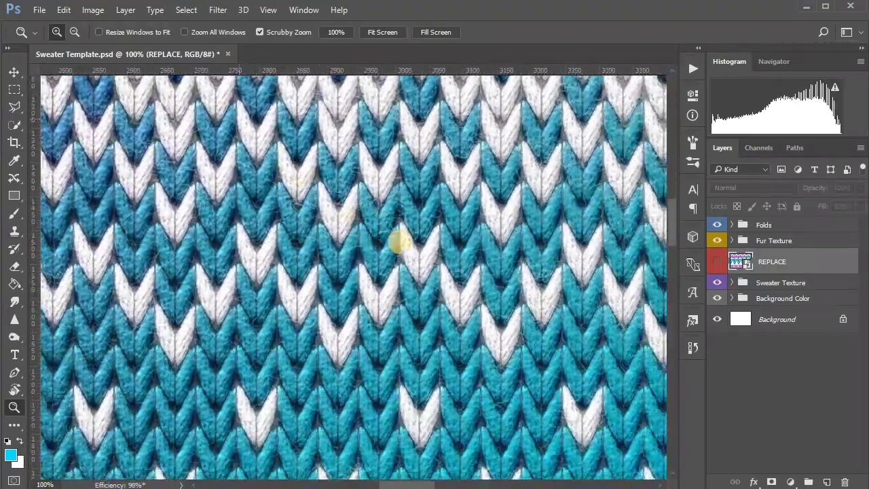
pyautogui.hotkey('ctrl', '0')
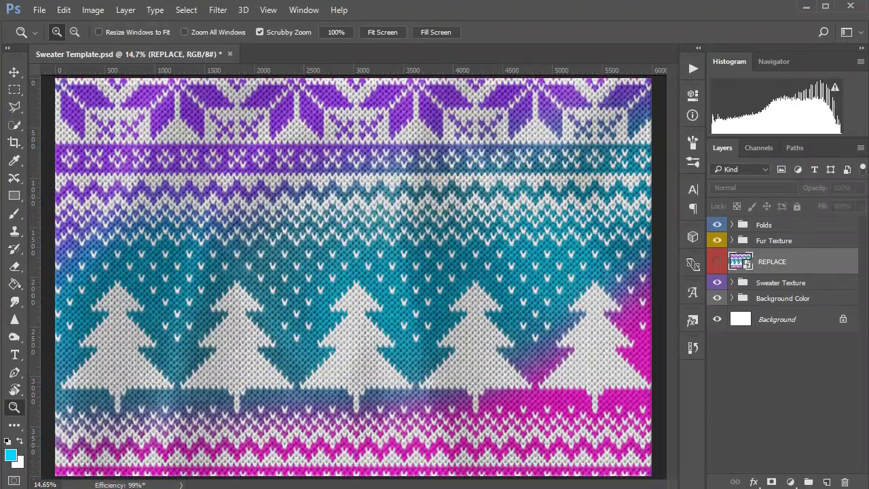